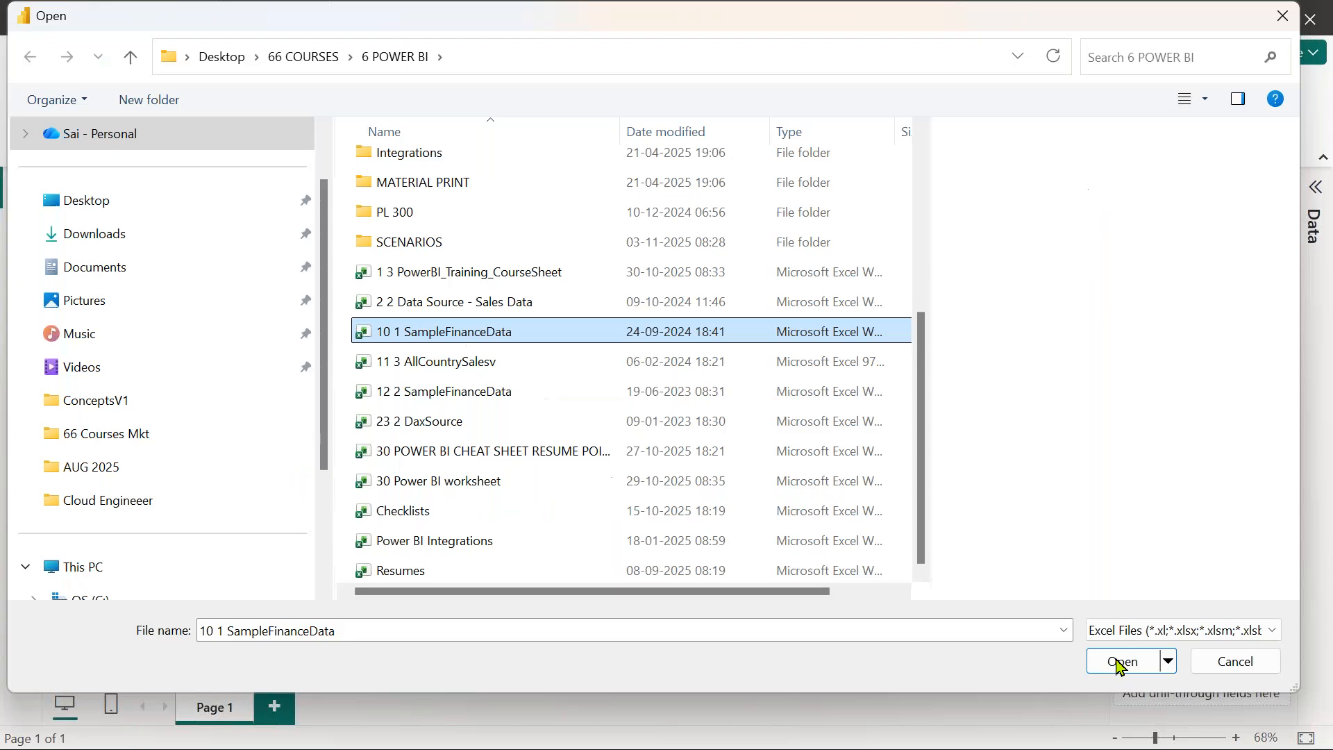
Open the 10 1 SampleFinanceData workbook and load its financials table into the report
click(1201, 734)
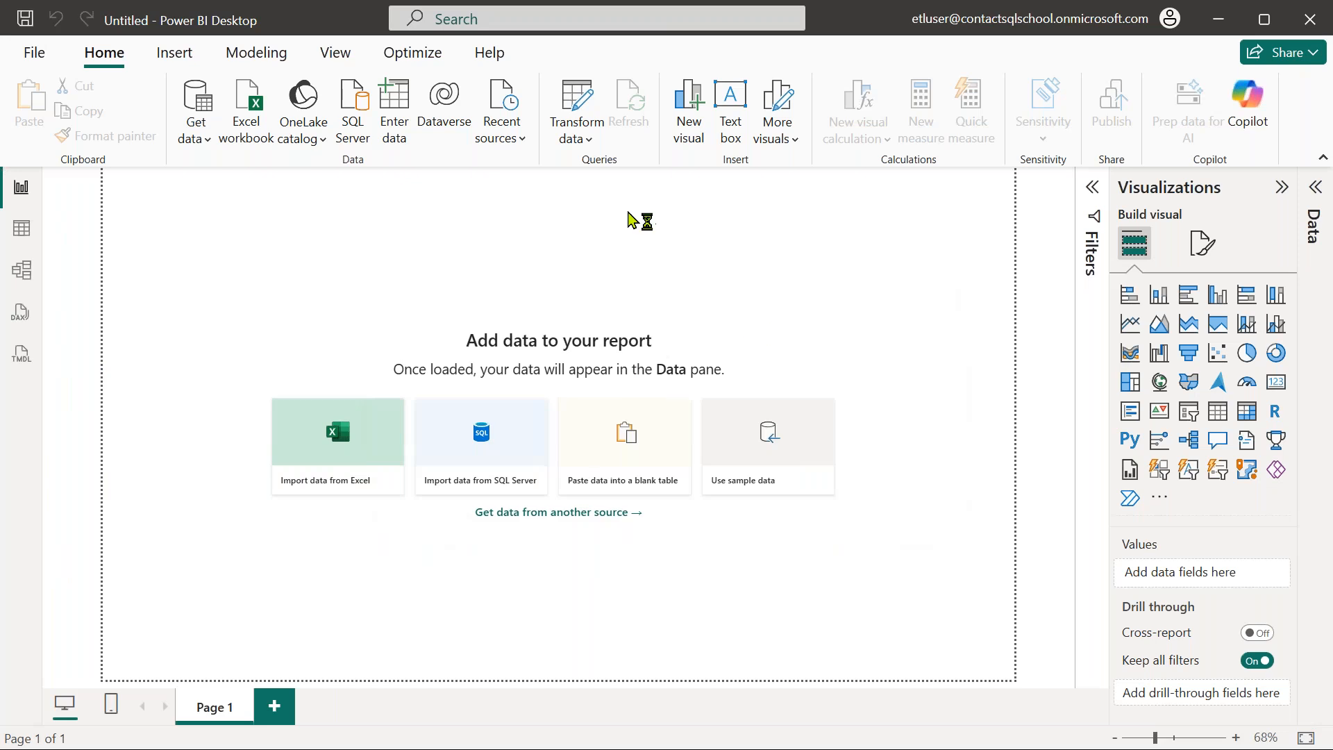
click(272, 184)
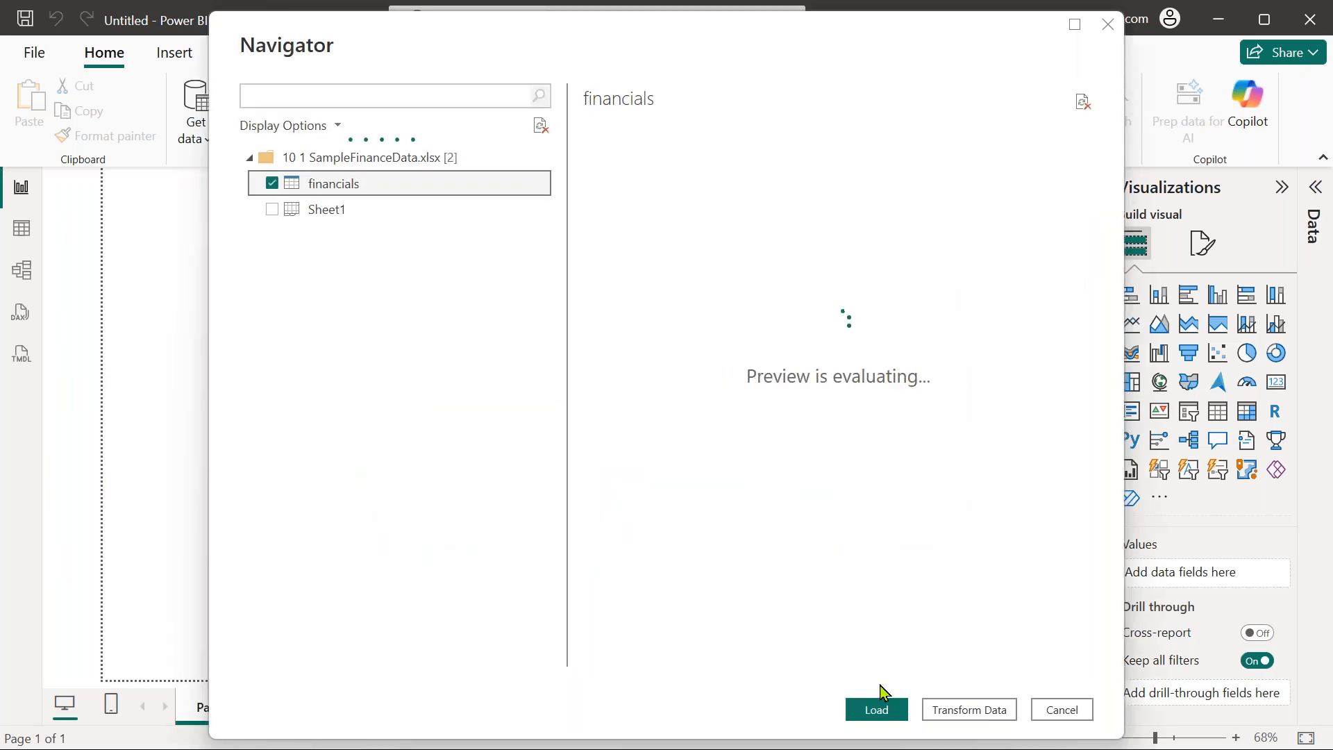
click(882, 711)
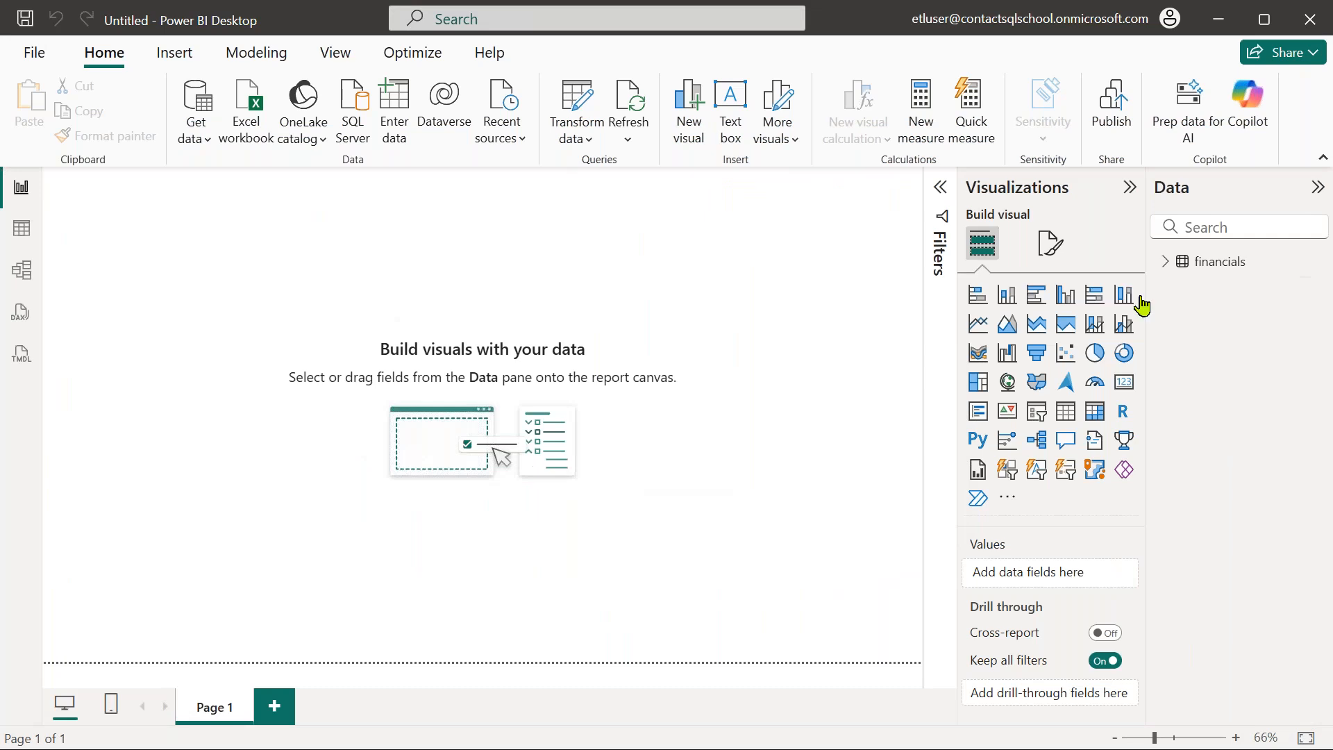
Add a treemap showing Profit by Country from the financials table and enlarge it on the canvas
click(1166, 263)
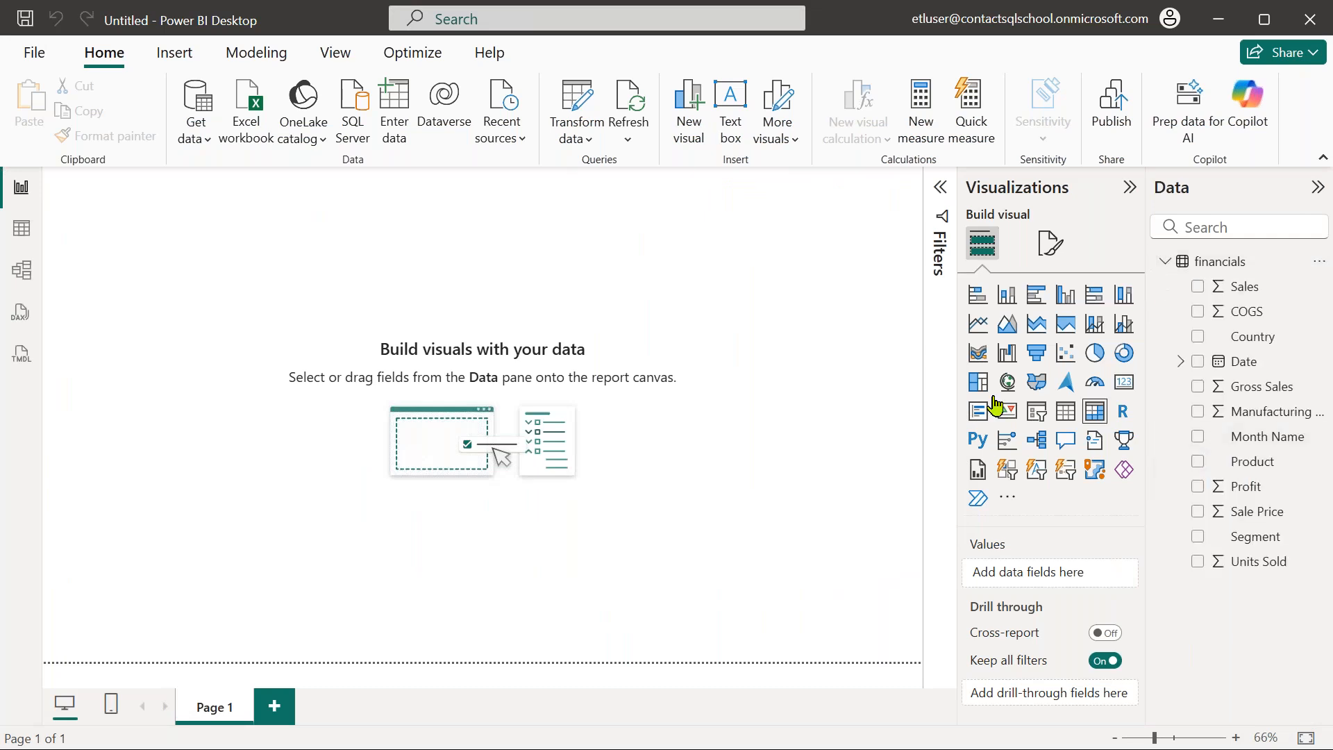
click(978, 383)
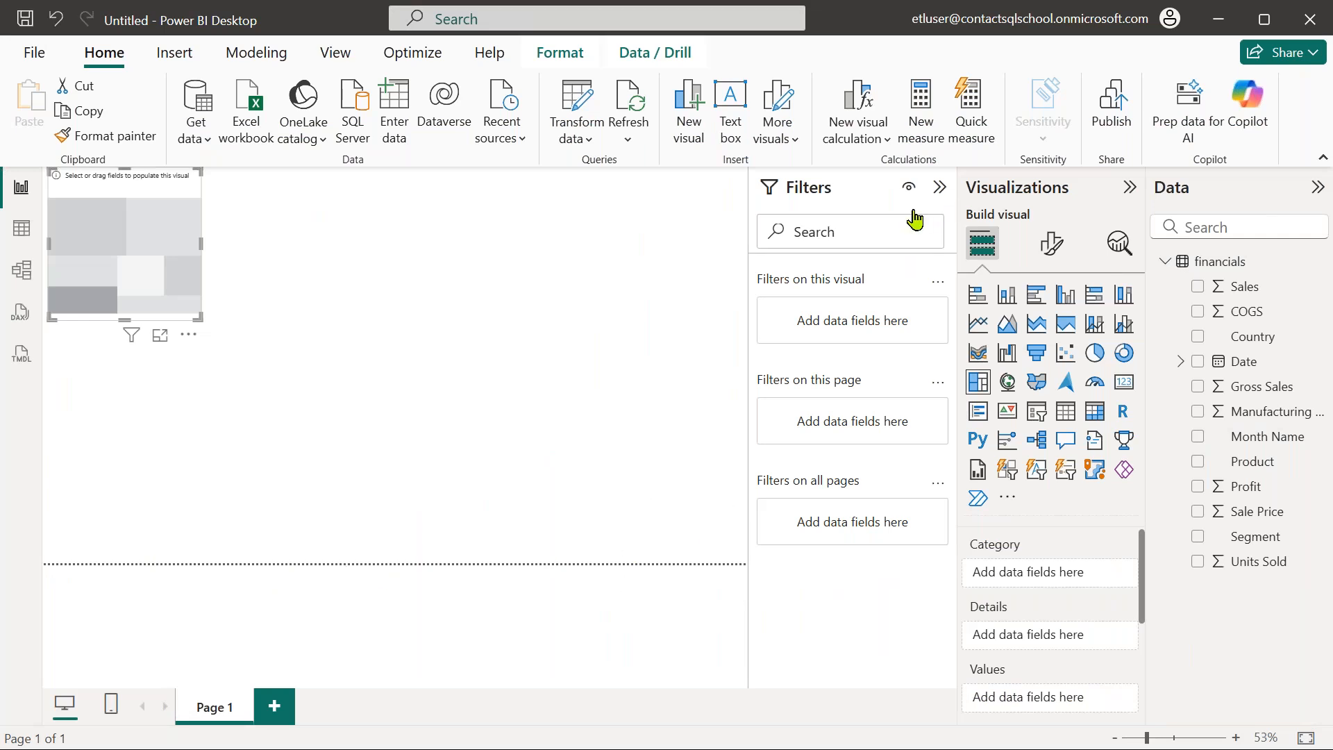
click(939, 187)
click(1198, 338)
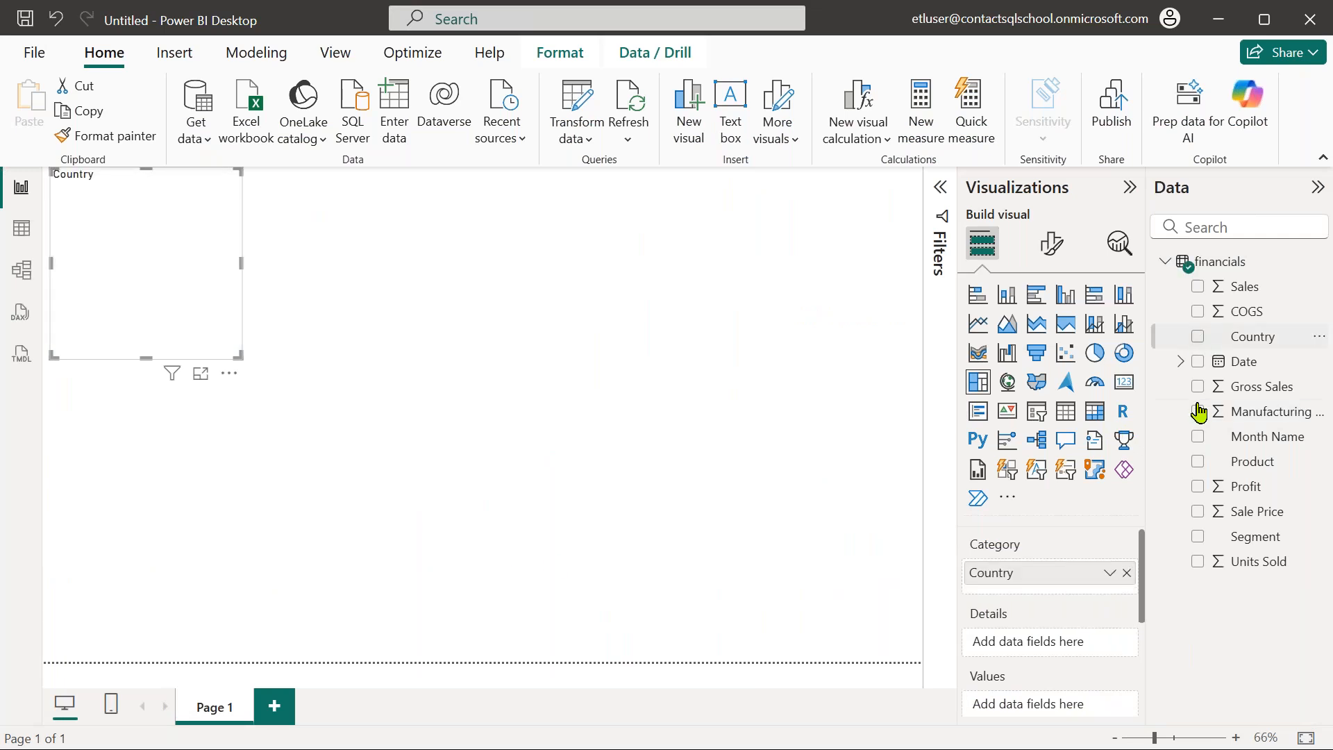
click(1198, 487)
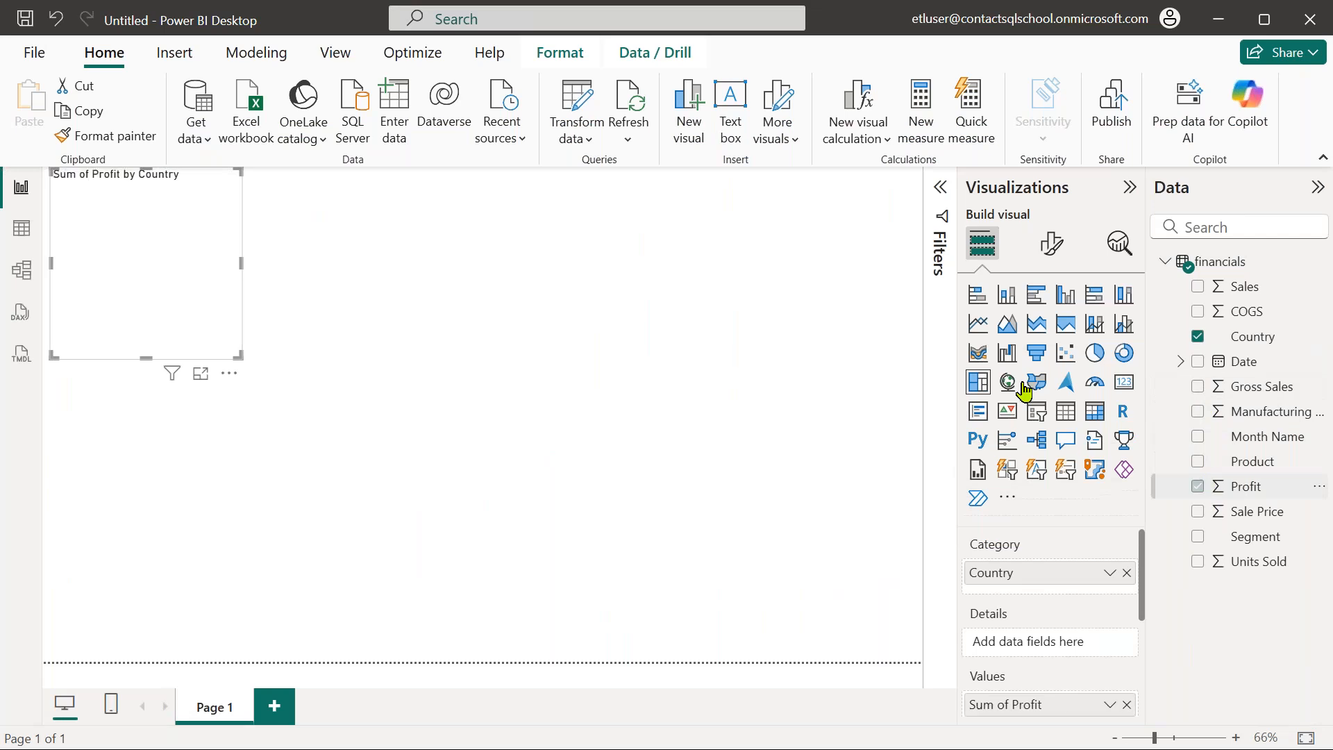
drag(254, 359, 356, 518)
click(506, 321)
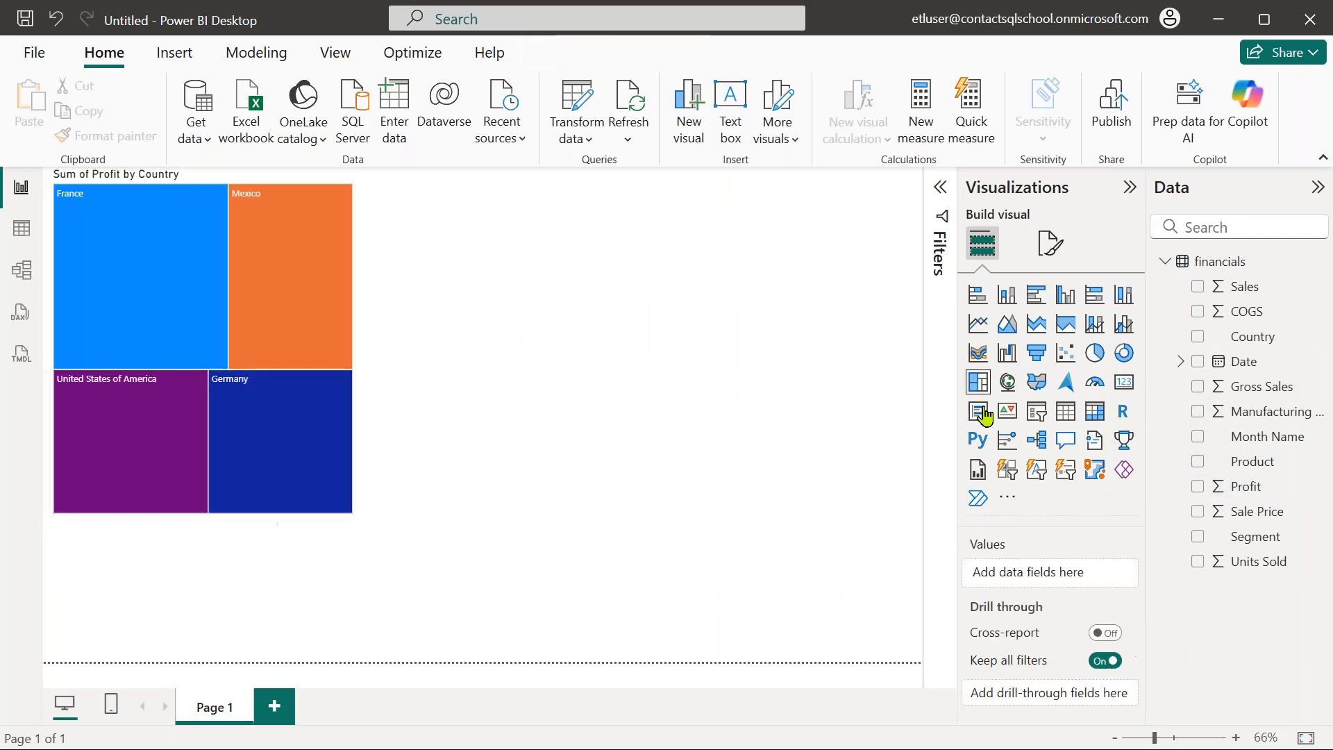
Add a table visual with the Country, Month Name, Product, Sale Price and Segment fields
click(1066, 410)
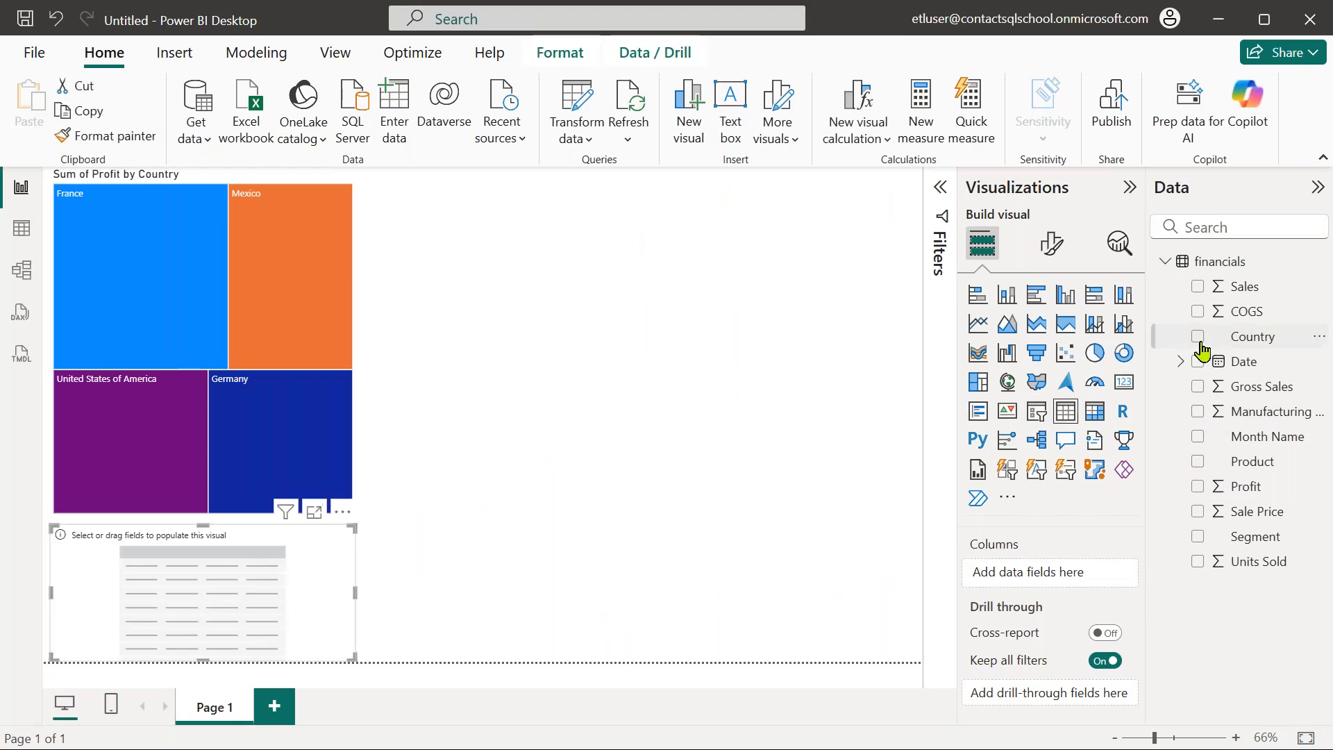
click(1197, 337)
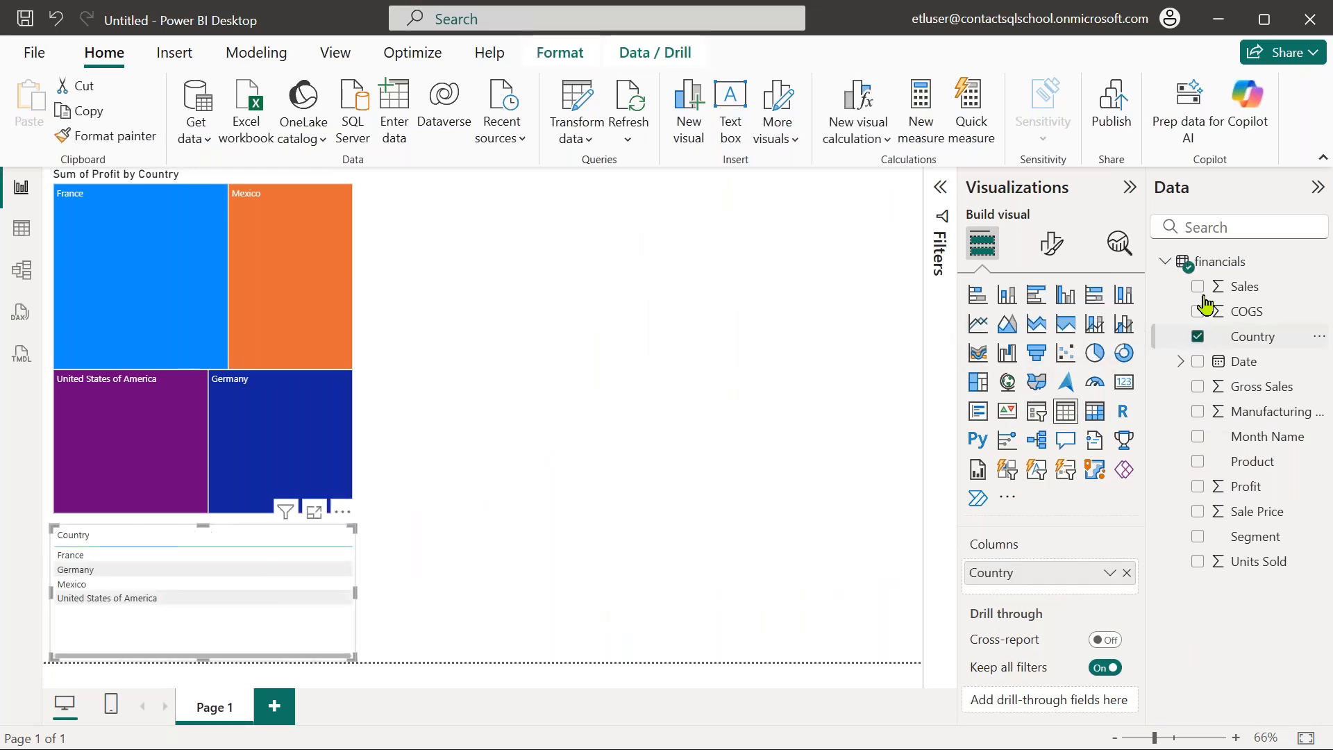
click(1199, 438)
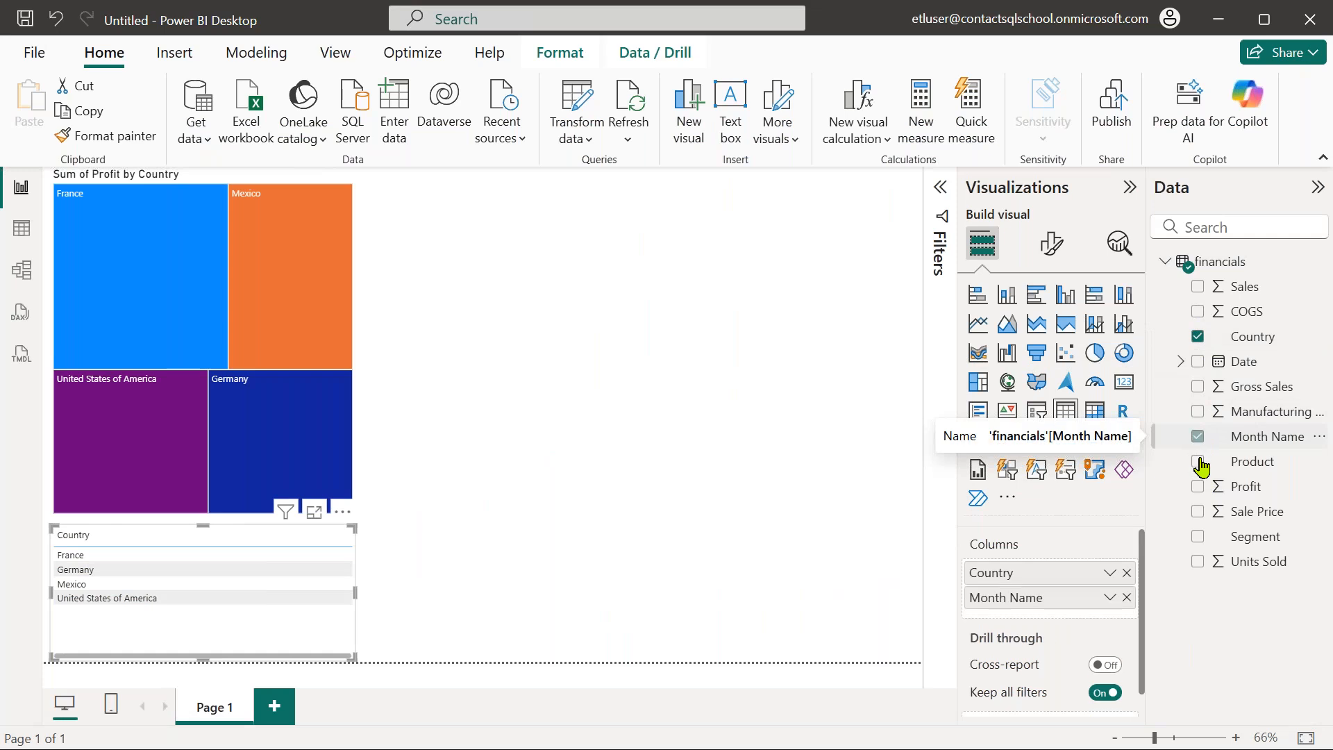
click(1197, 462)
click(1196, 514)
click(1198, 538)
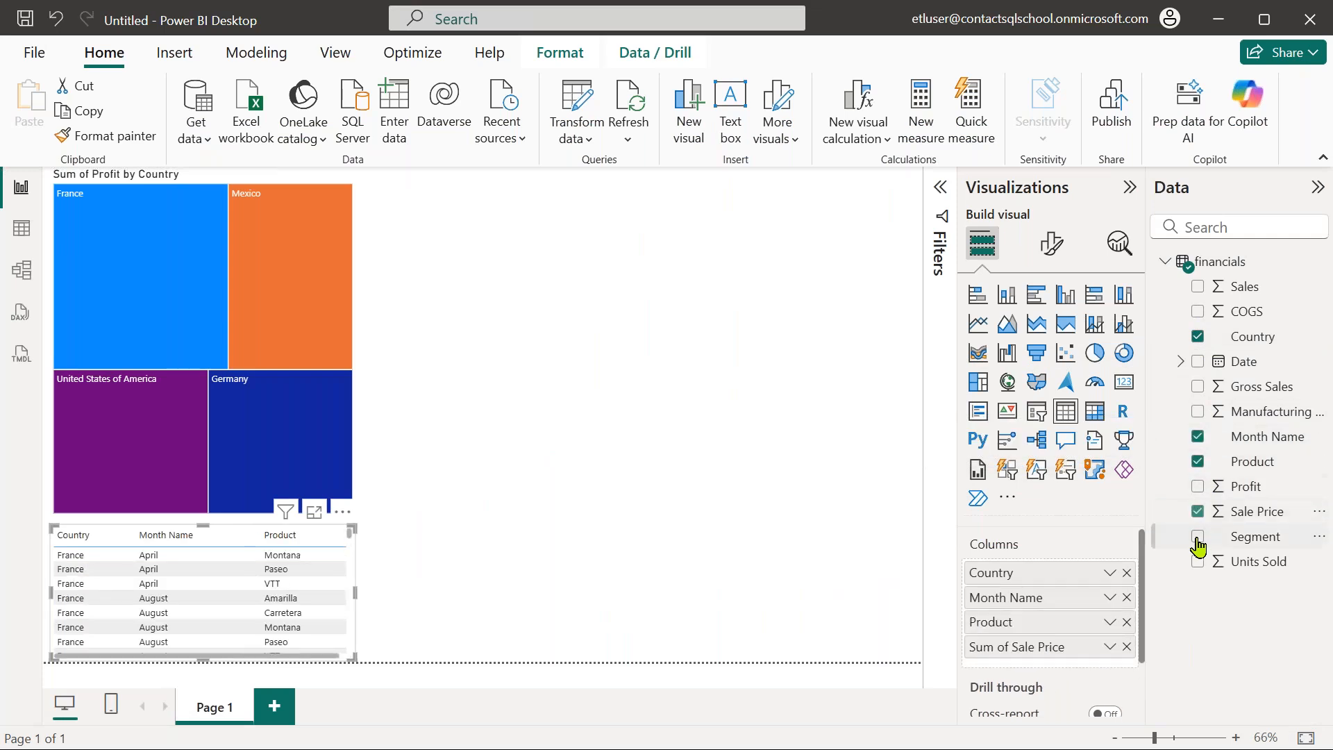
Place the table visual beside the treemap and enlarge it to show all five columns
drag(601, 381, 510, 227)
drag(677, 312, 897, 508)
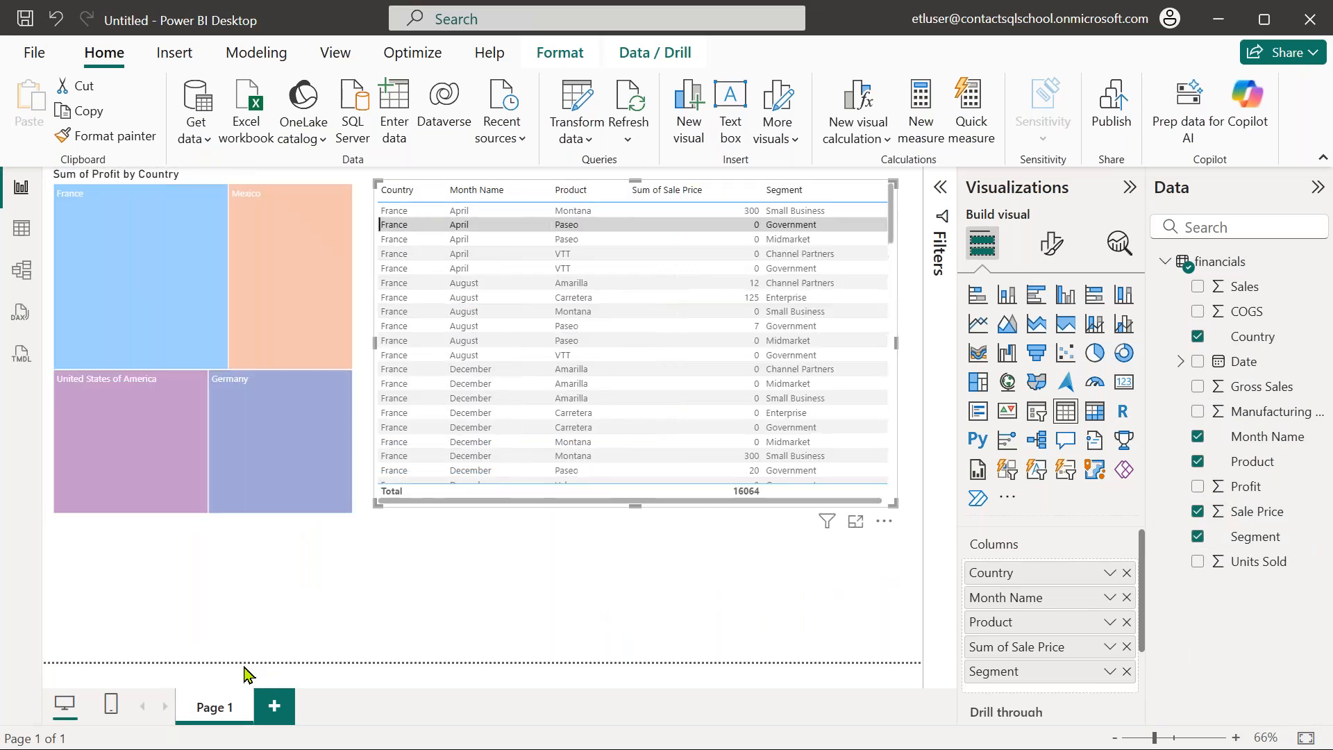
click(642, 576)
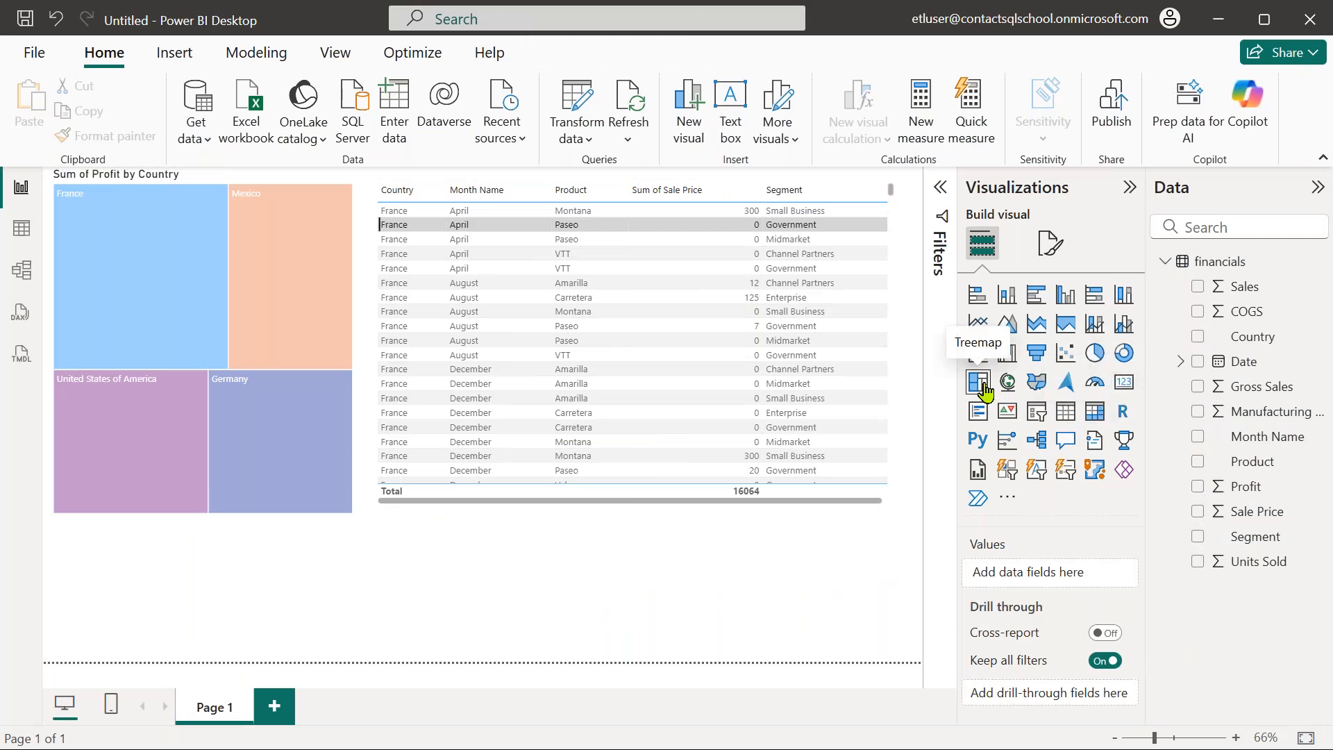
Add a funnel chart of Profit by Month Name below the treemap and clear the table row highlight
click(1036, 354)
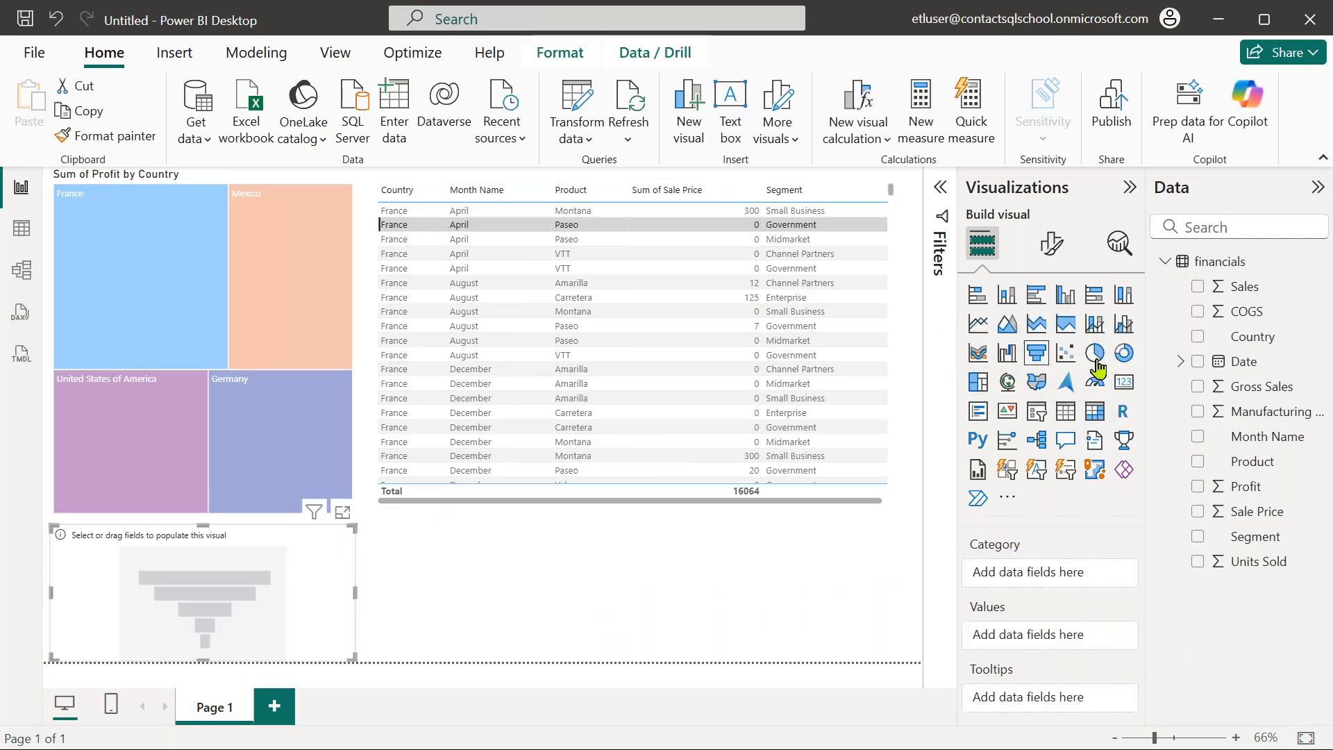
click(1197, 437)
click(1168, 467)
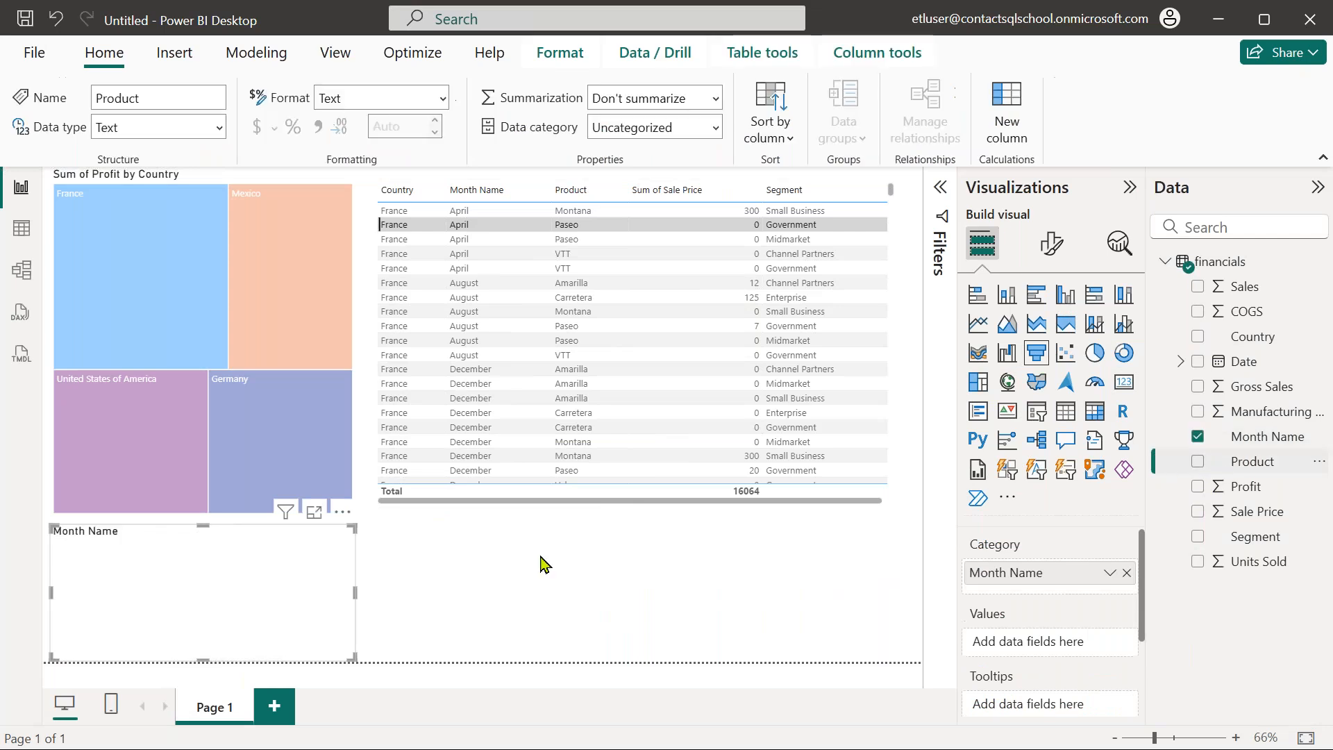
click(1198, 486)
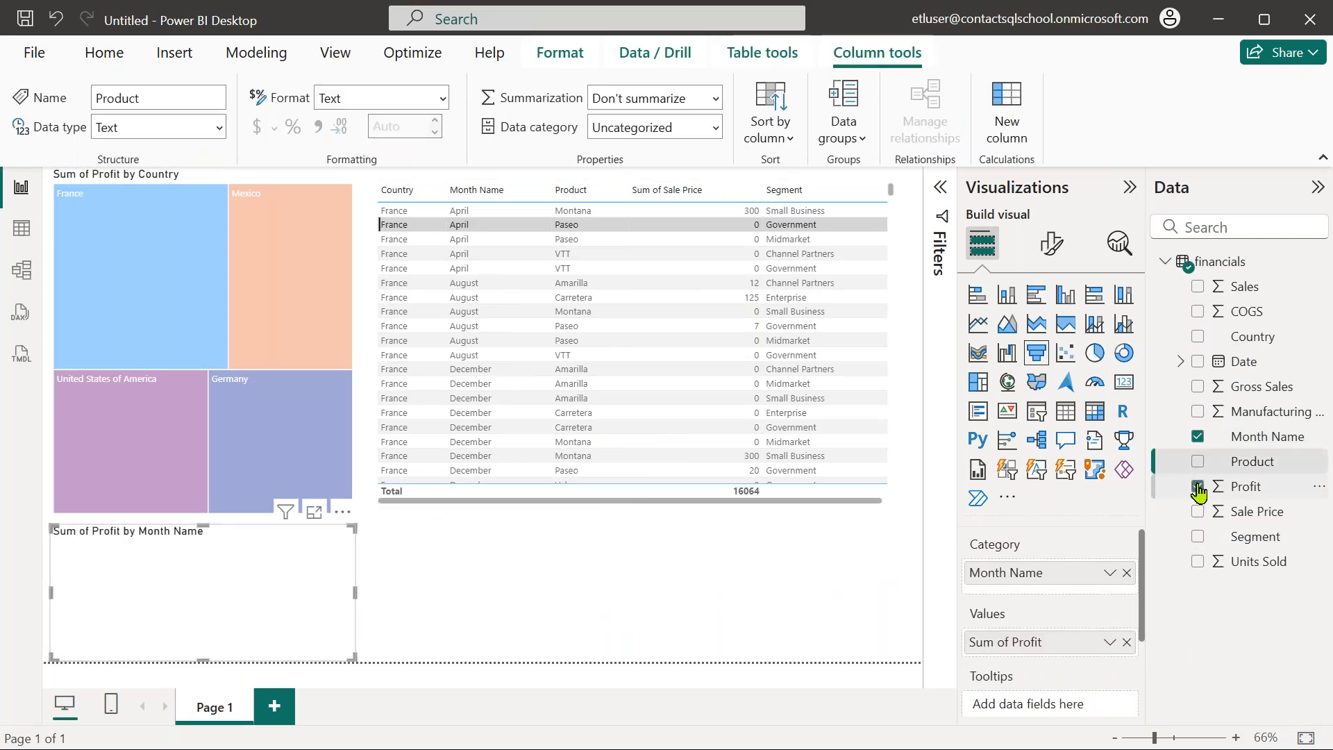
click(404, 602)
click(265, 608)
click(263, 609)
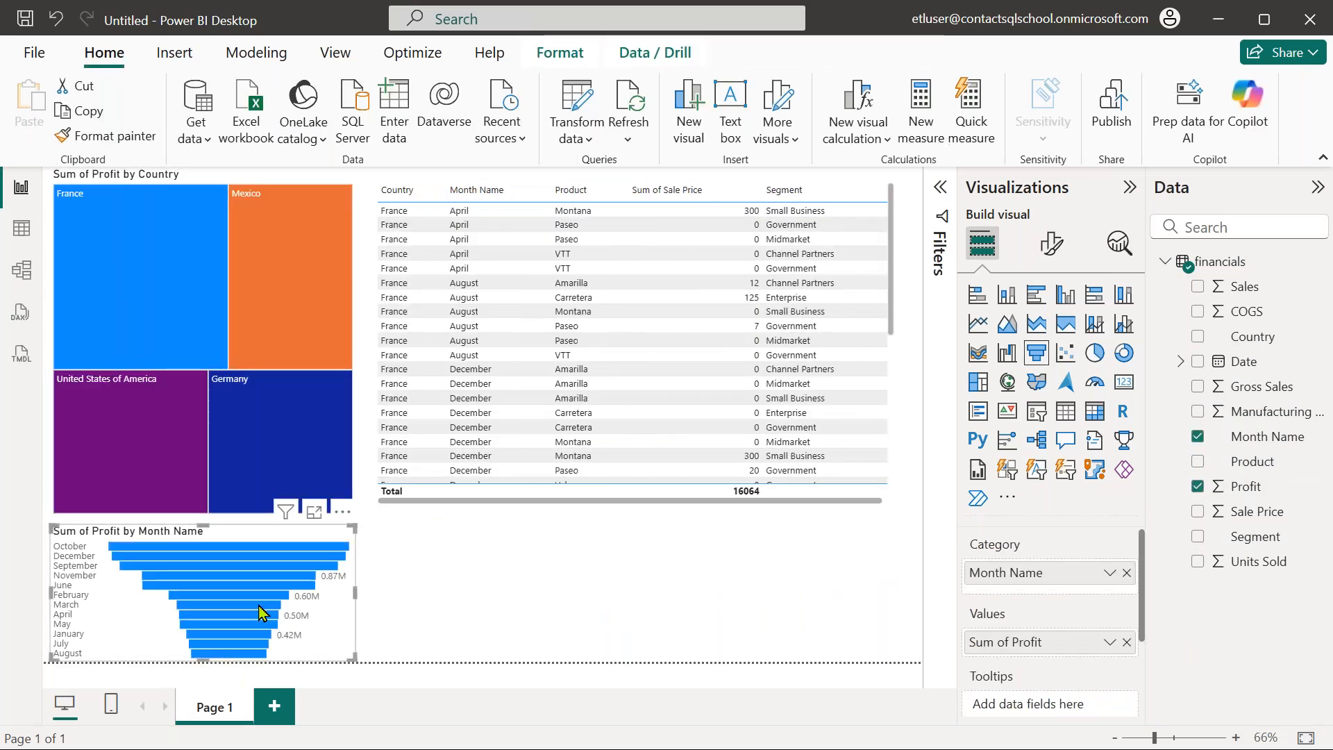
Add a pie chart of Profit by Country beside the funnel chart, narrowed to leave space for another visual
click(495, 587)
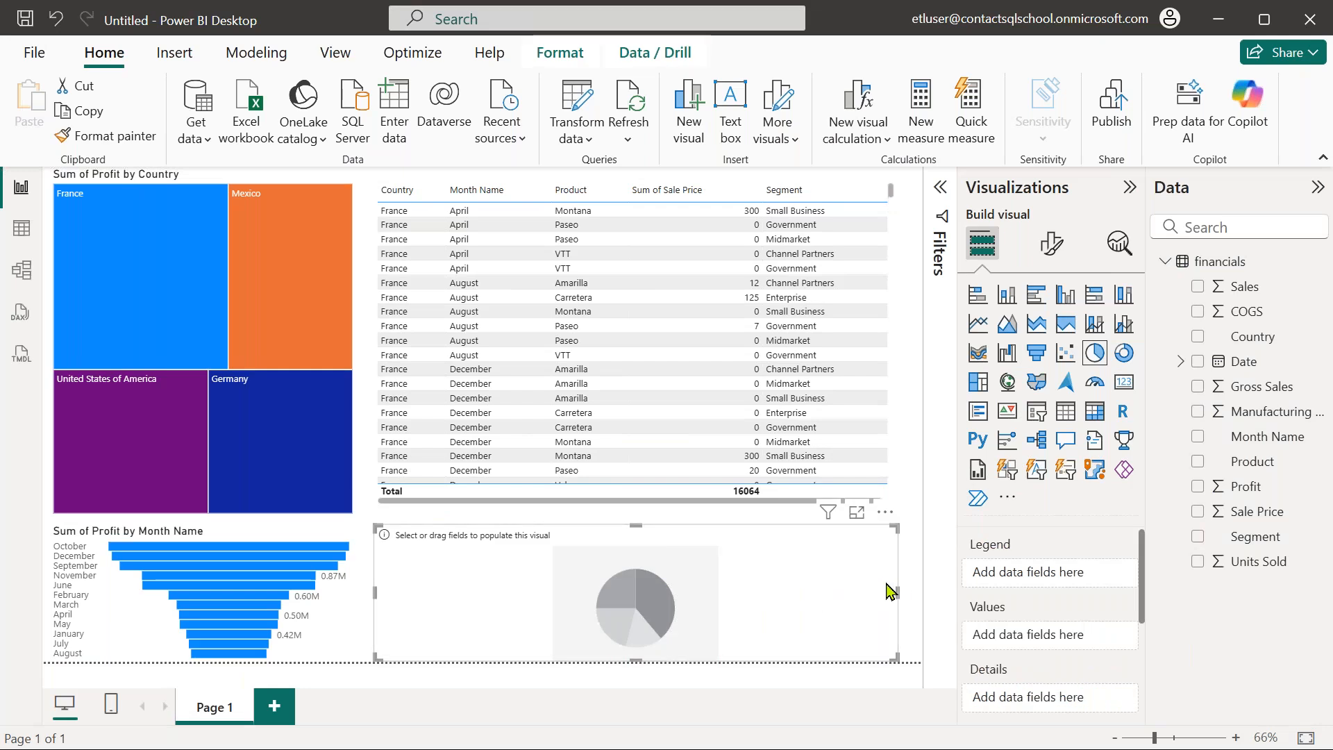
drag(890, 591, 602, 592)
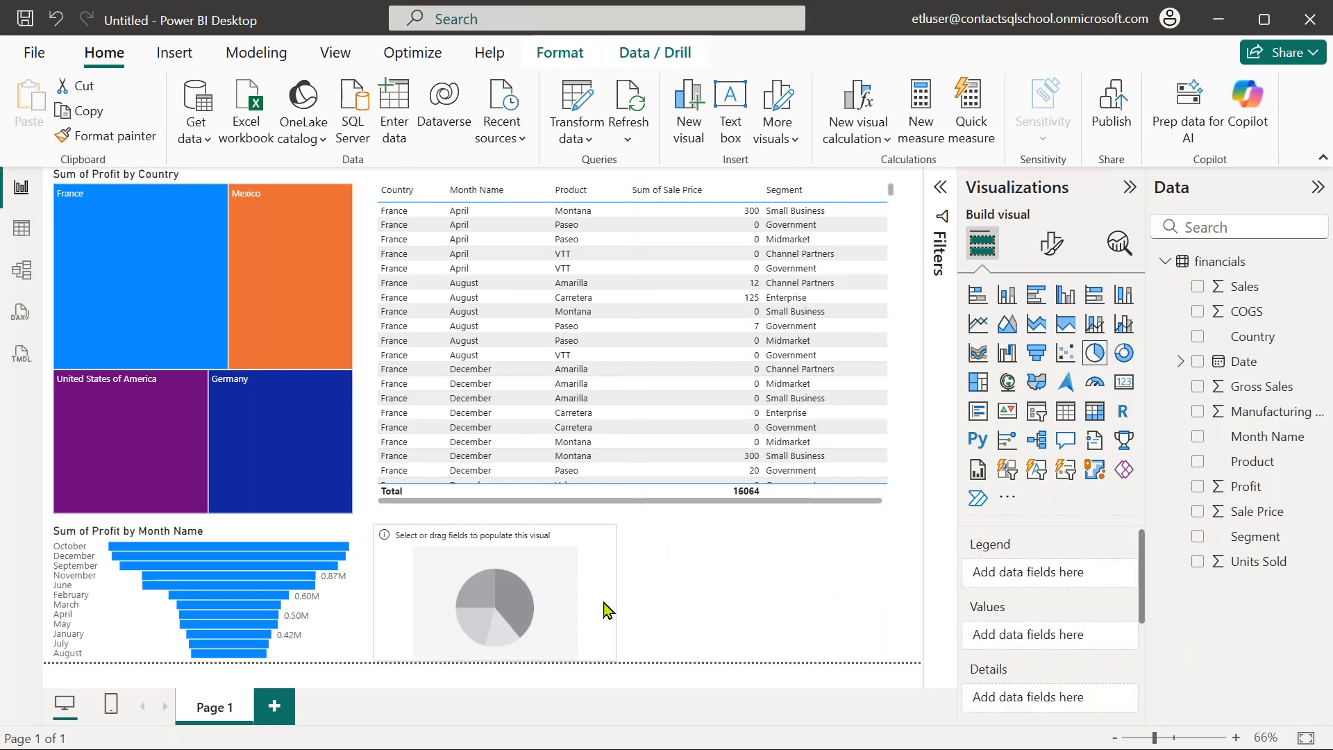
click(1197, 337)
click(1197, 486)
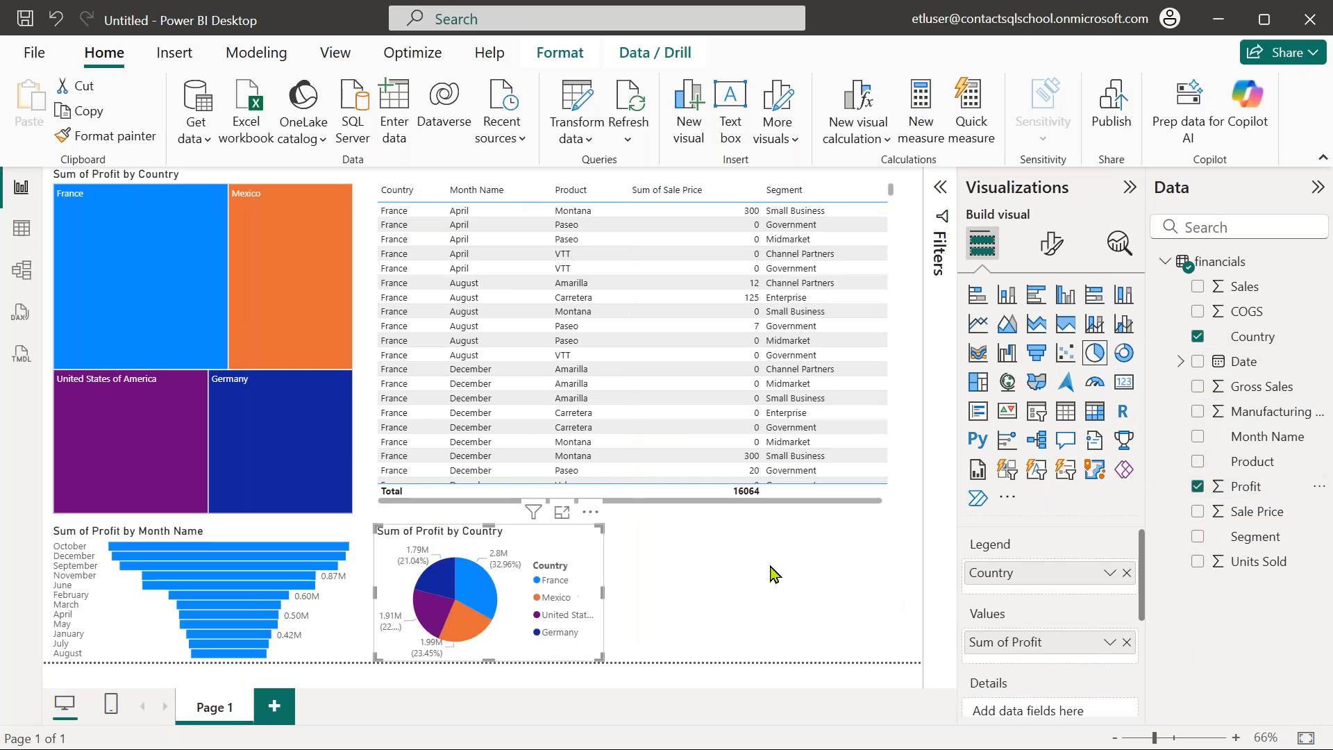
Add a donut chart of Profit by Month Name in the free space beside the pie chart
click(740, 576)
click(1123, 353)
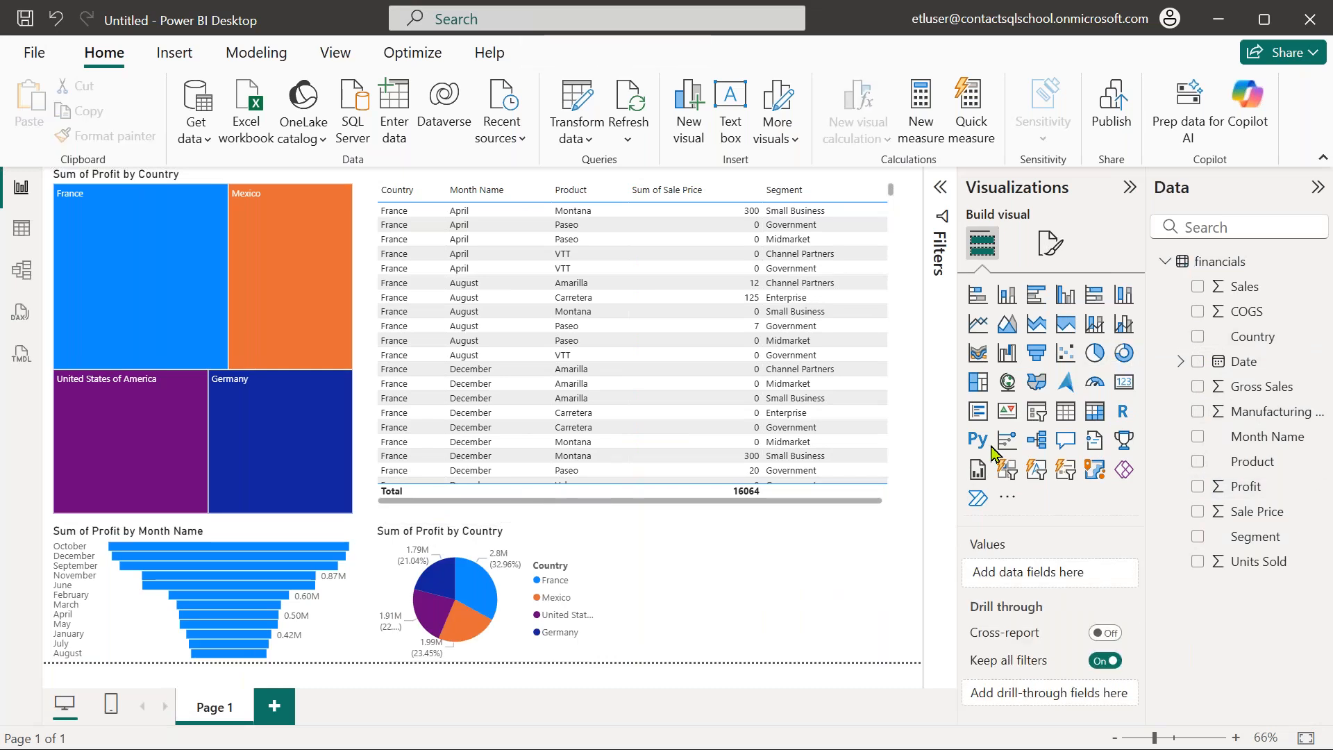
click(1197, 436)
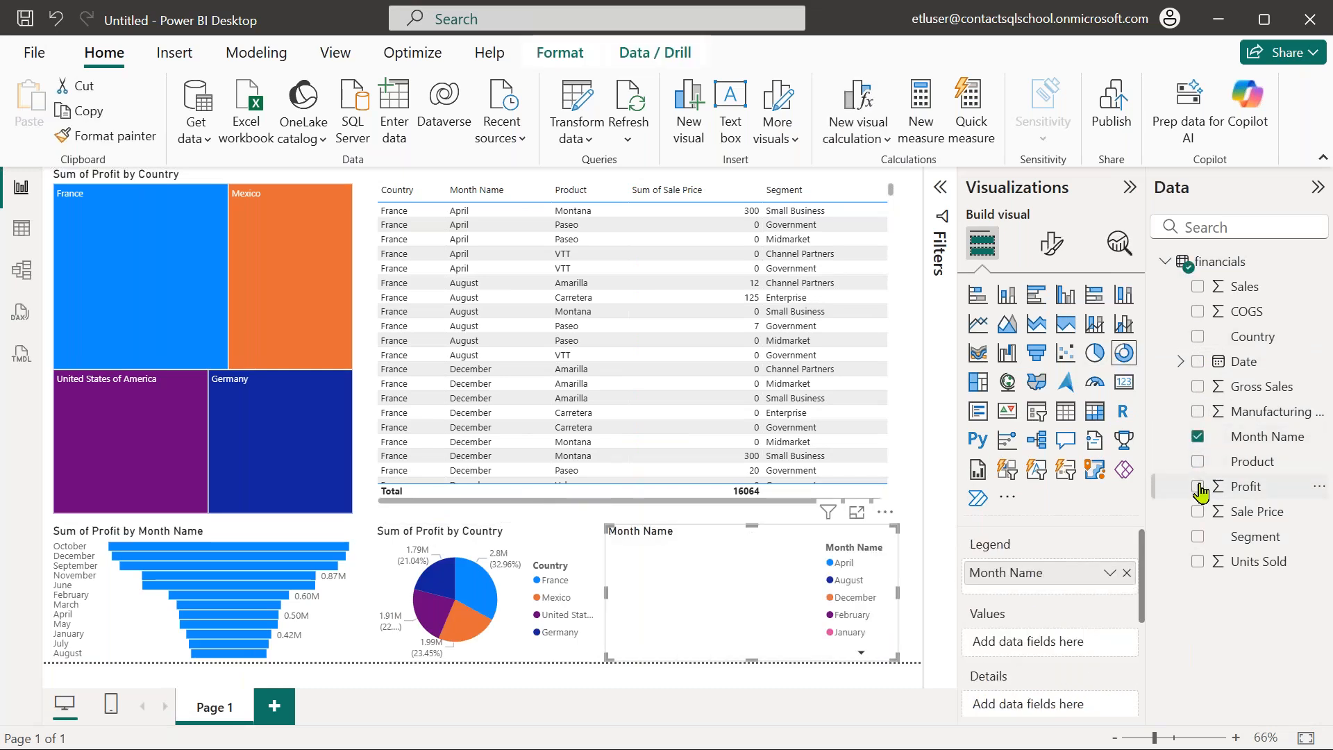
click(1198, 486)
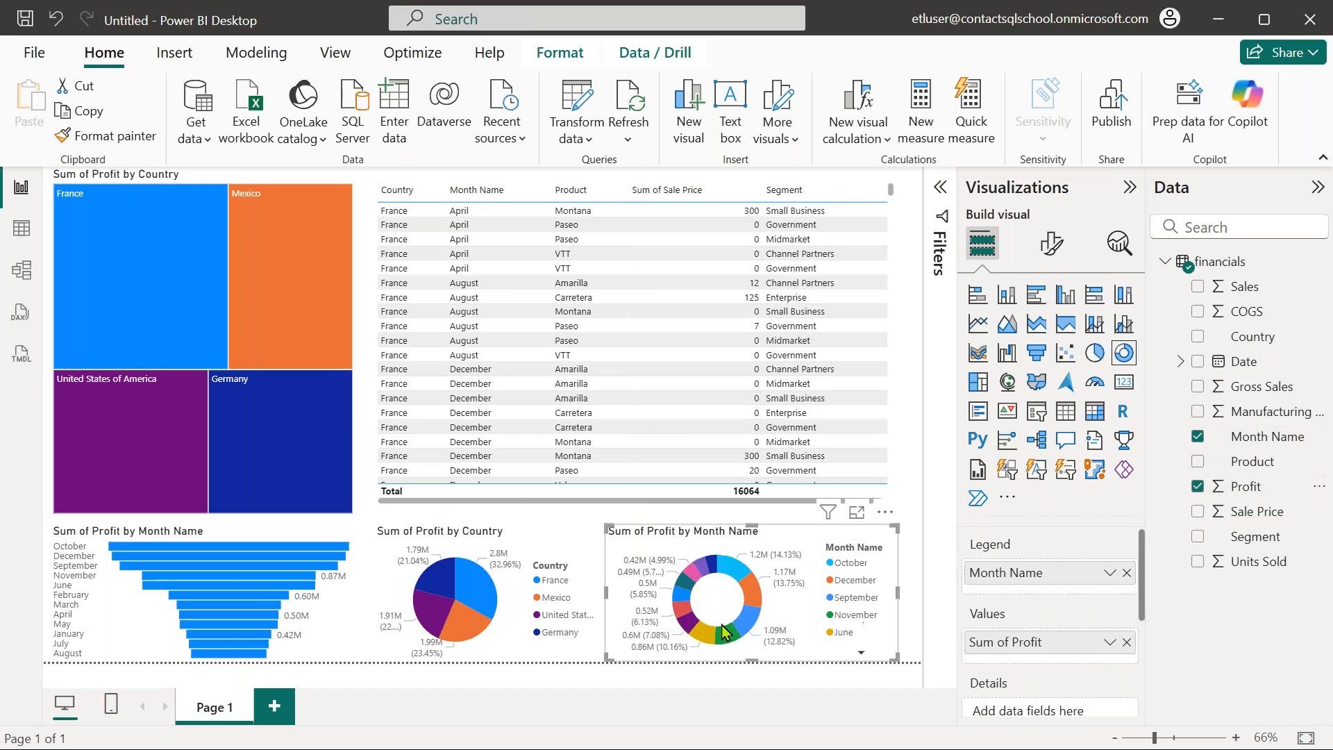
click(920, 466)
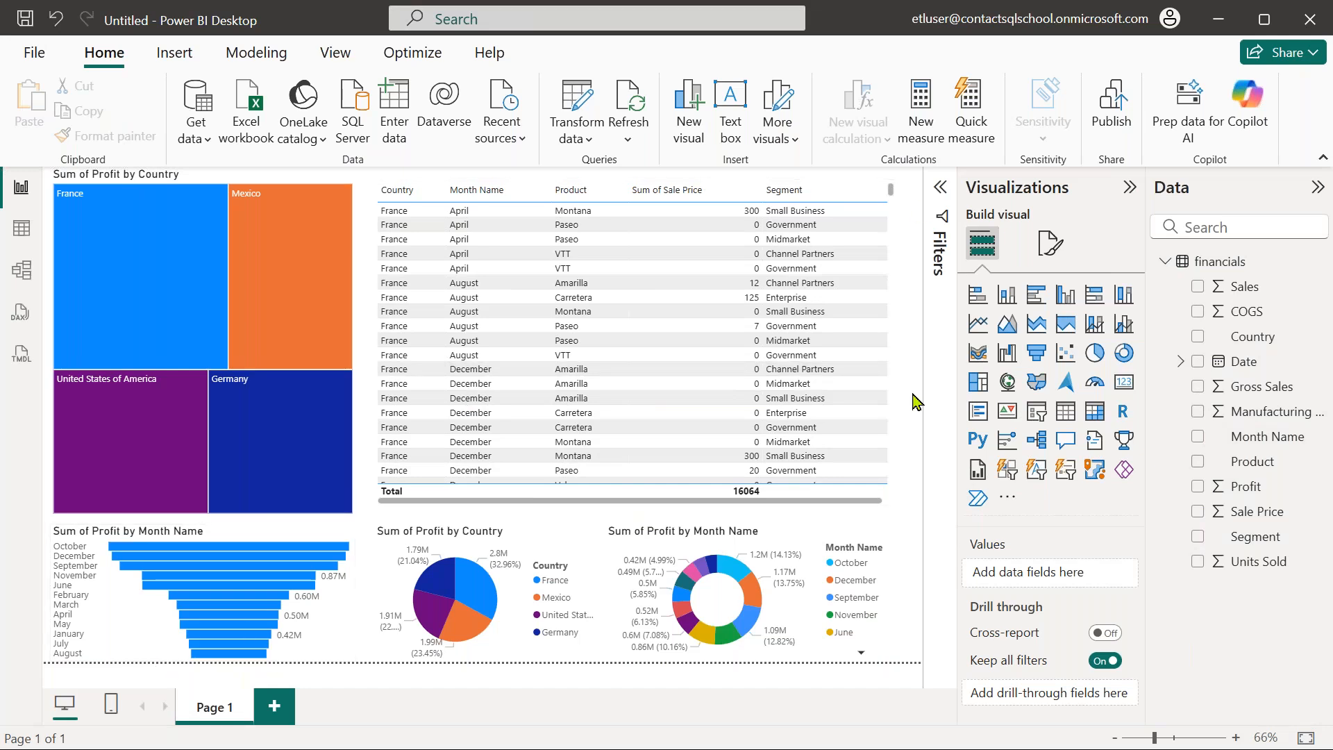
click(918, 243)
click(1094, 415)
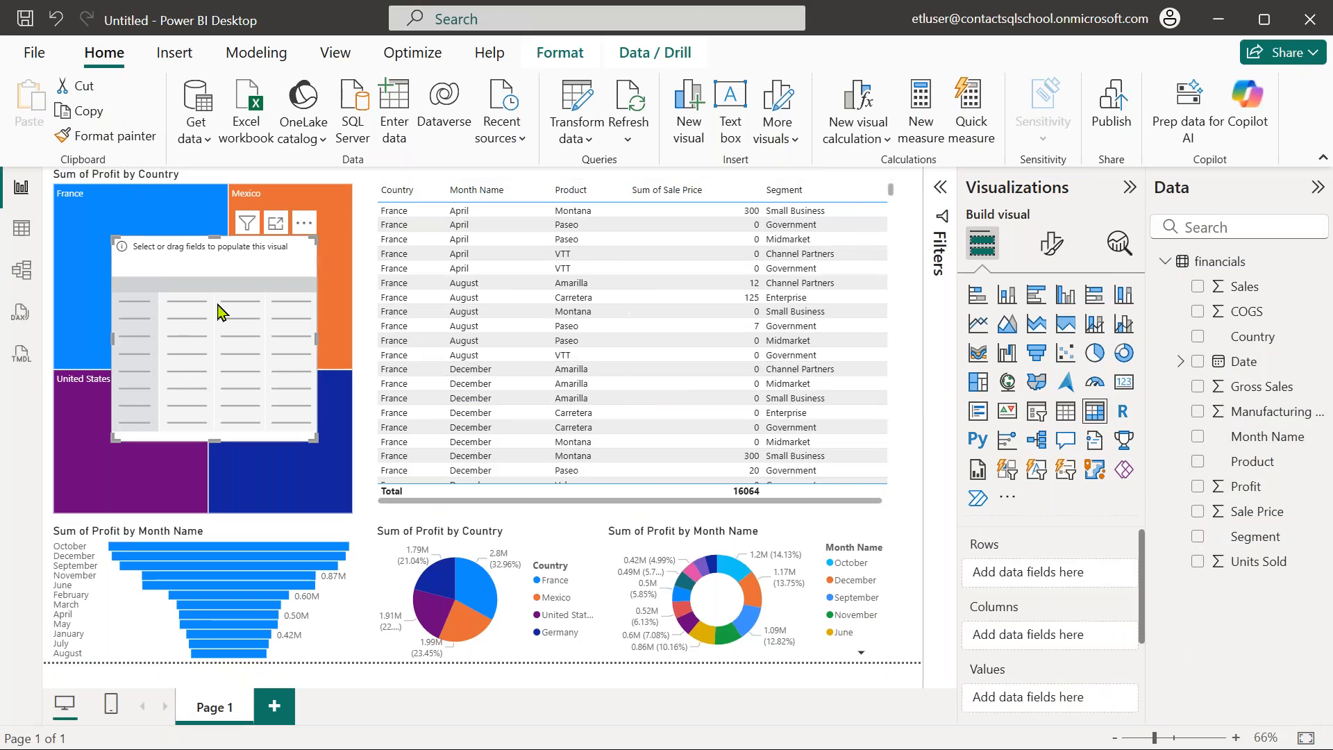
key(Delete)
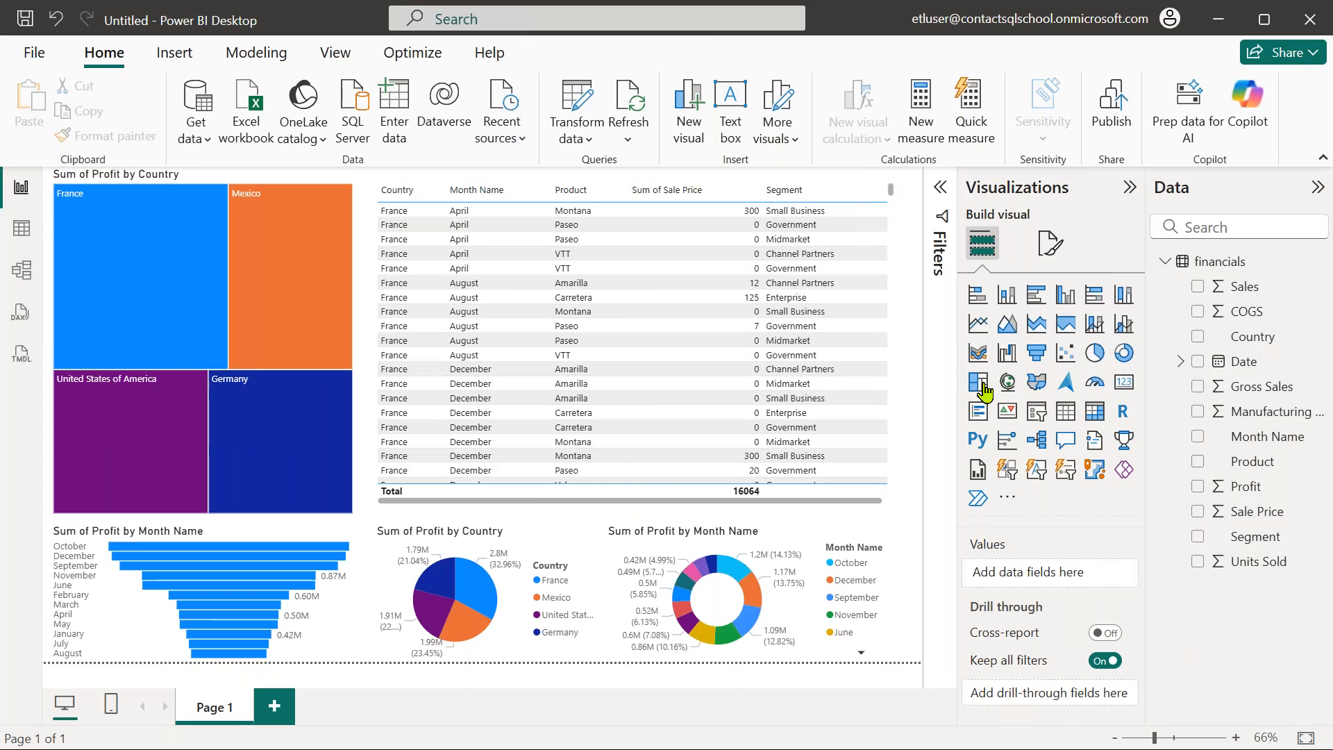
click(983, 387)
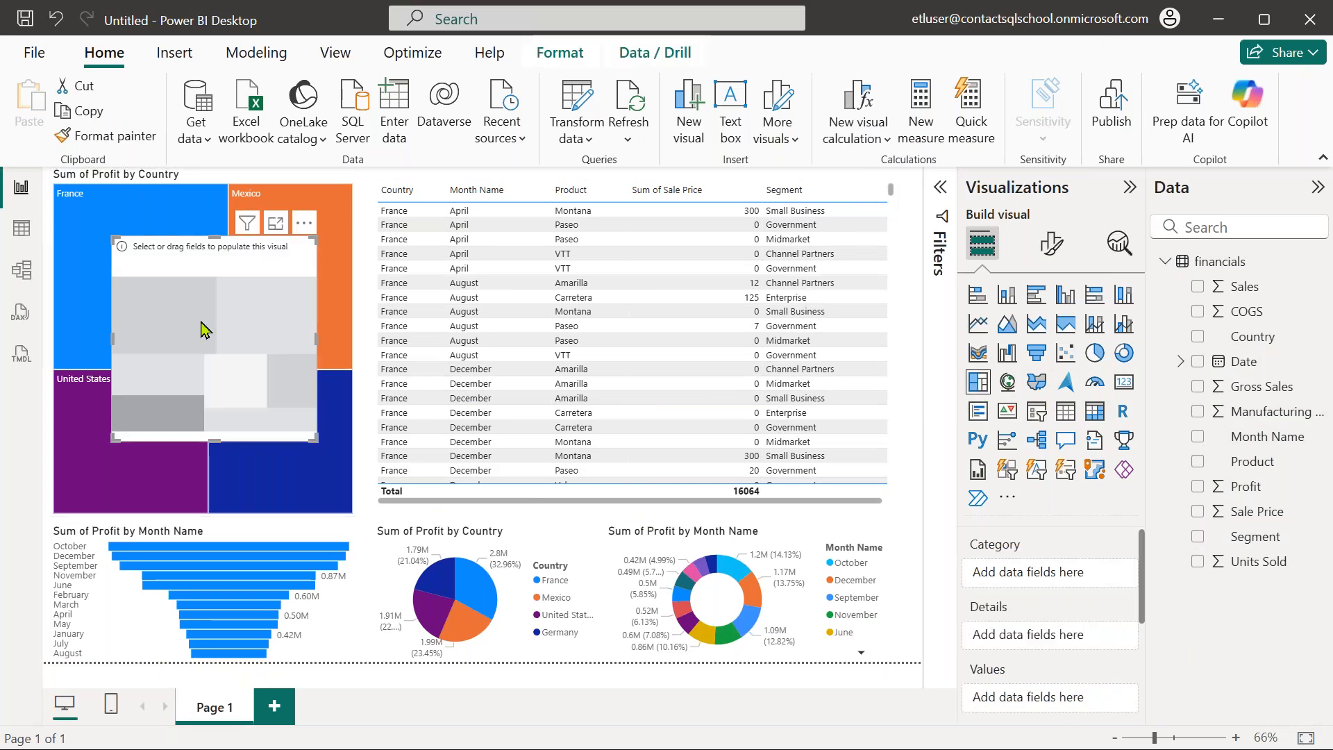
key(ctrl+z)
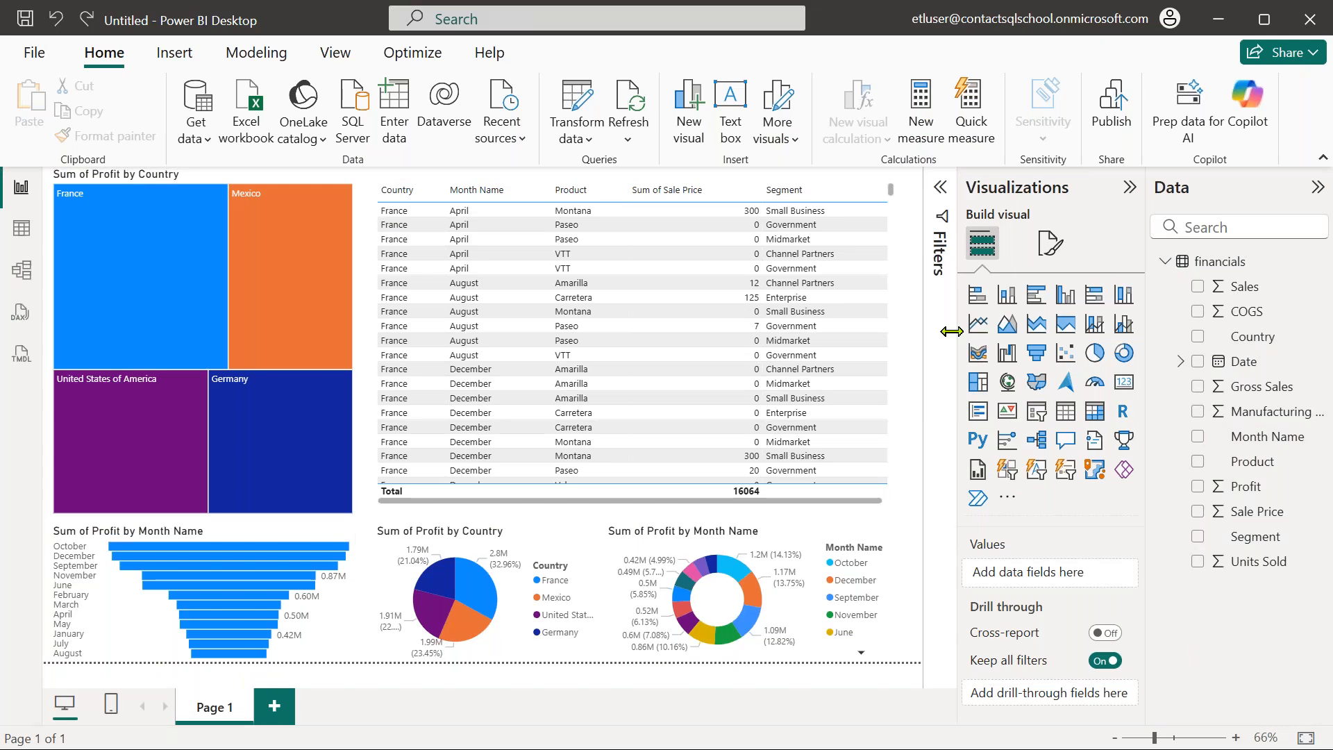
Set the report's page view to Fit to width
click(320, 62)
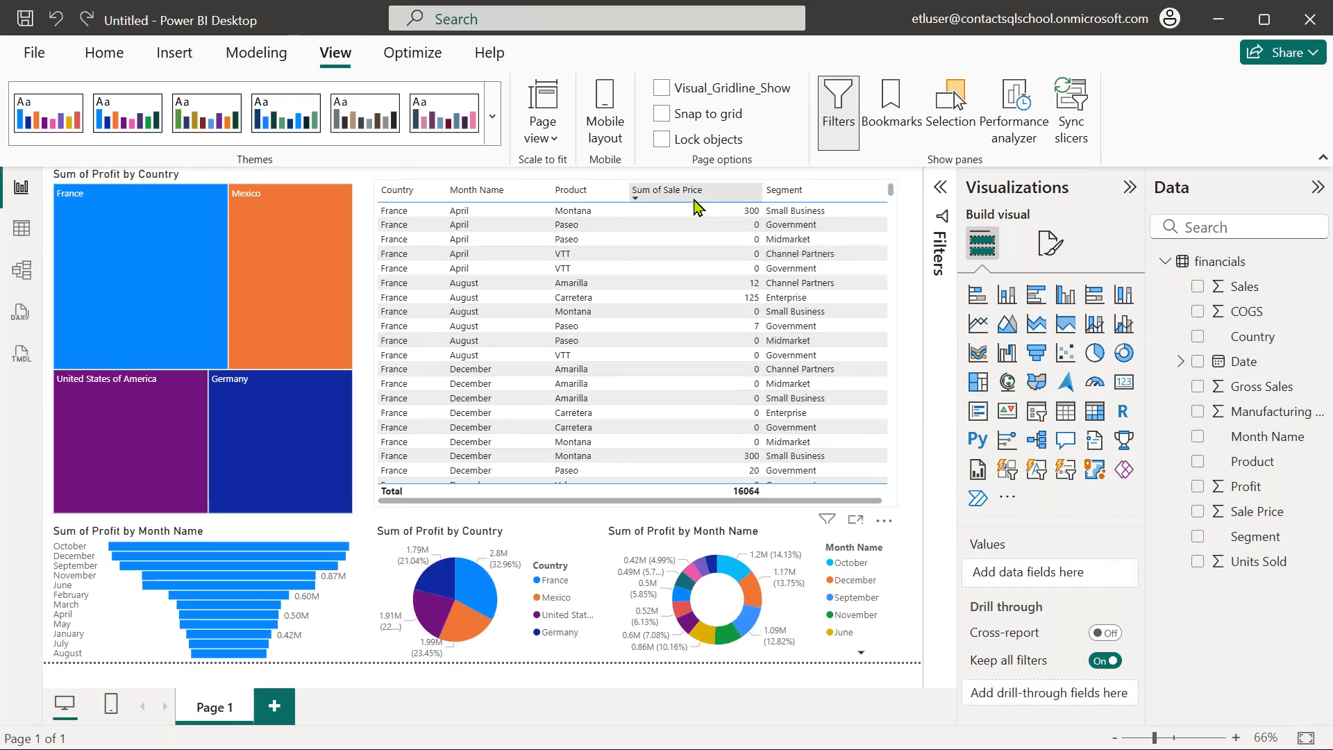
click(543, 130)
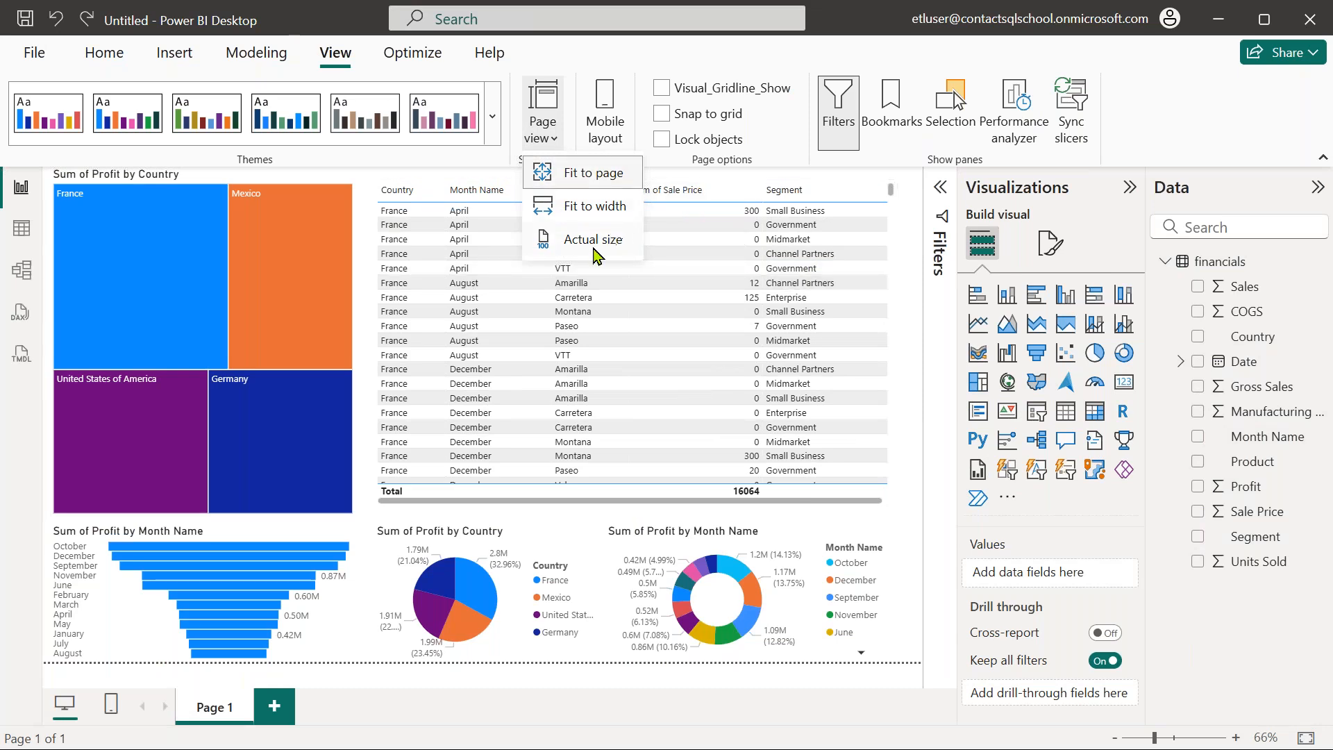
click(587, 206)
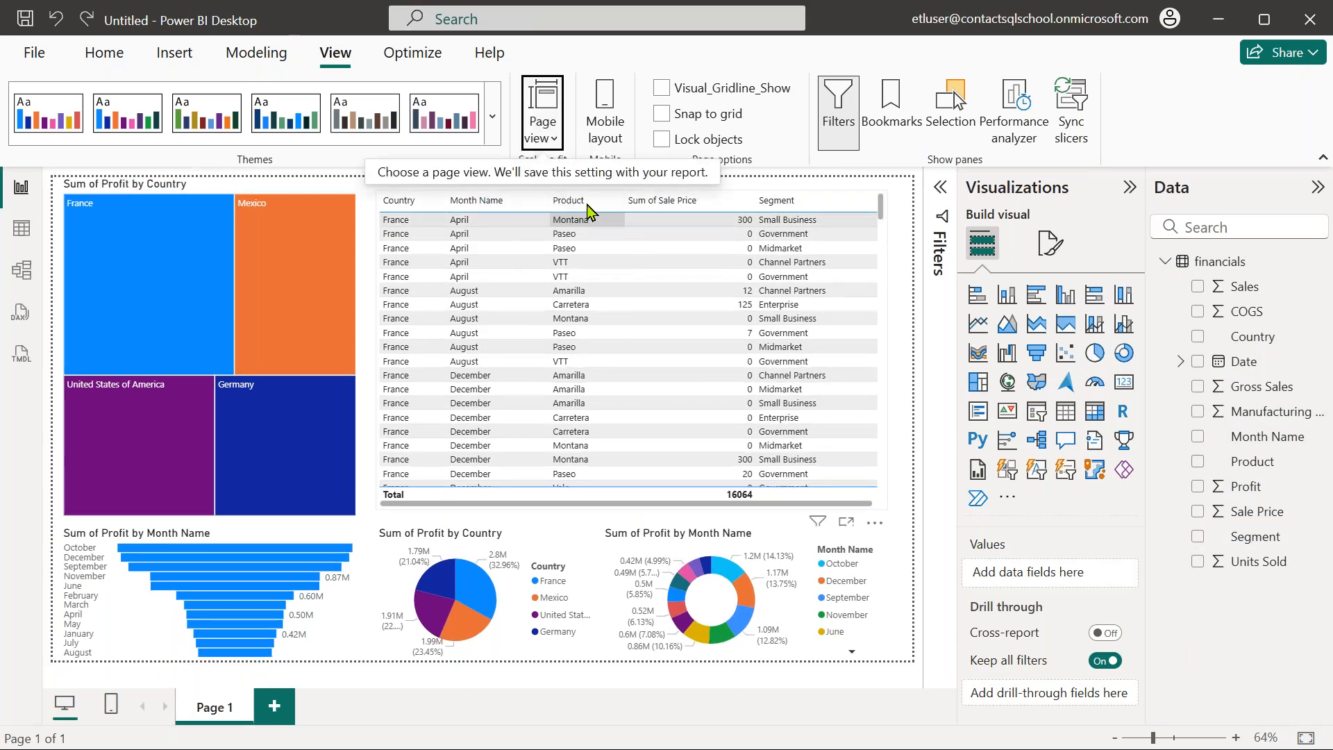
Set the report's page view to Actual size and check the visuals across the page
click(548, 132)
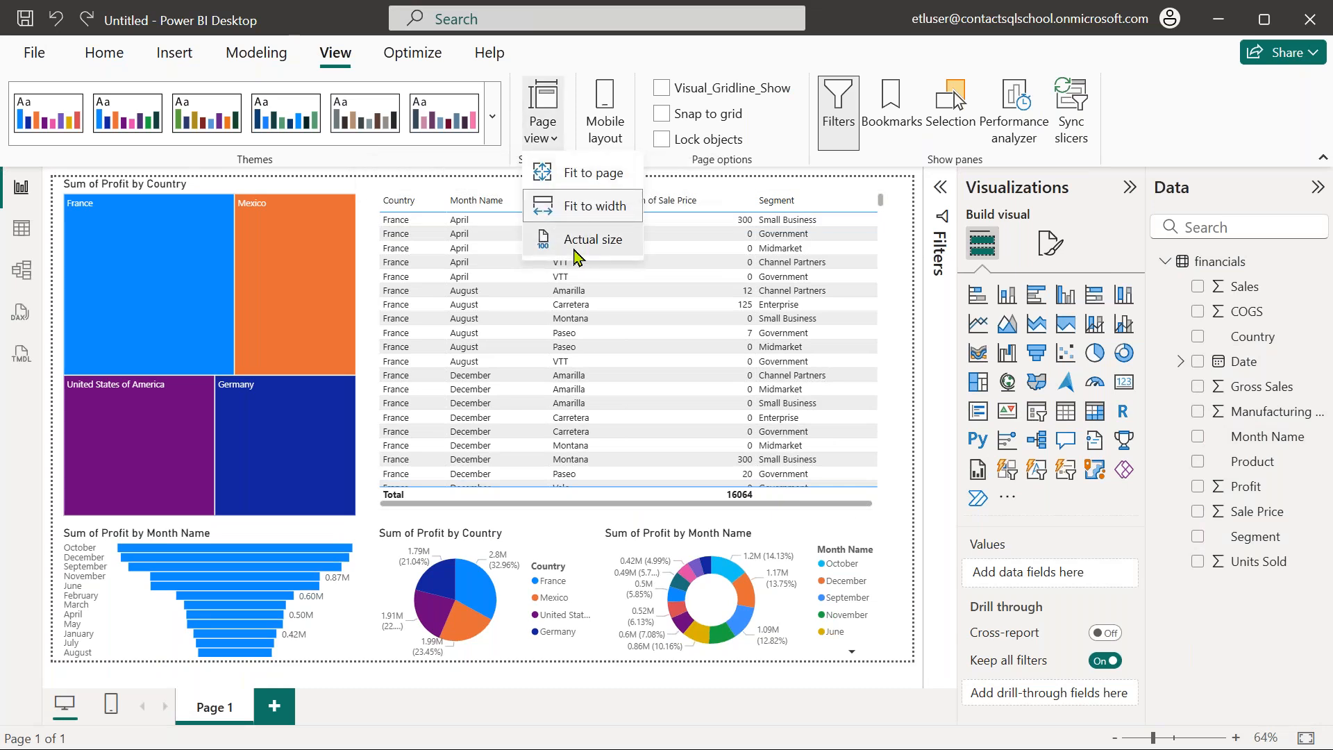
click(573, 240)
click(546, 151)
drag(914, 325, 939, 517)
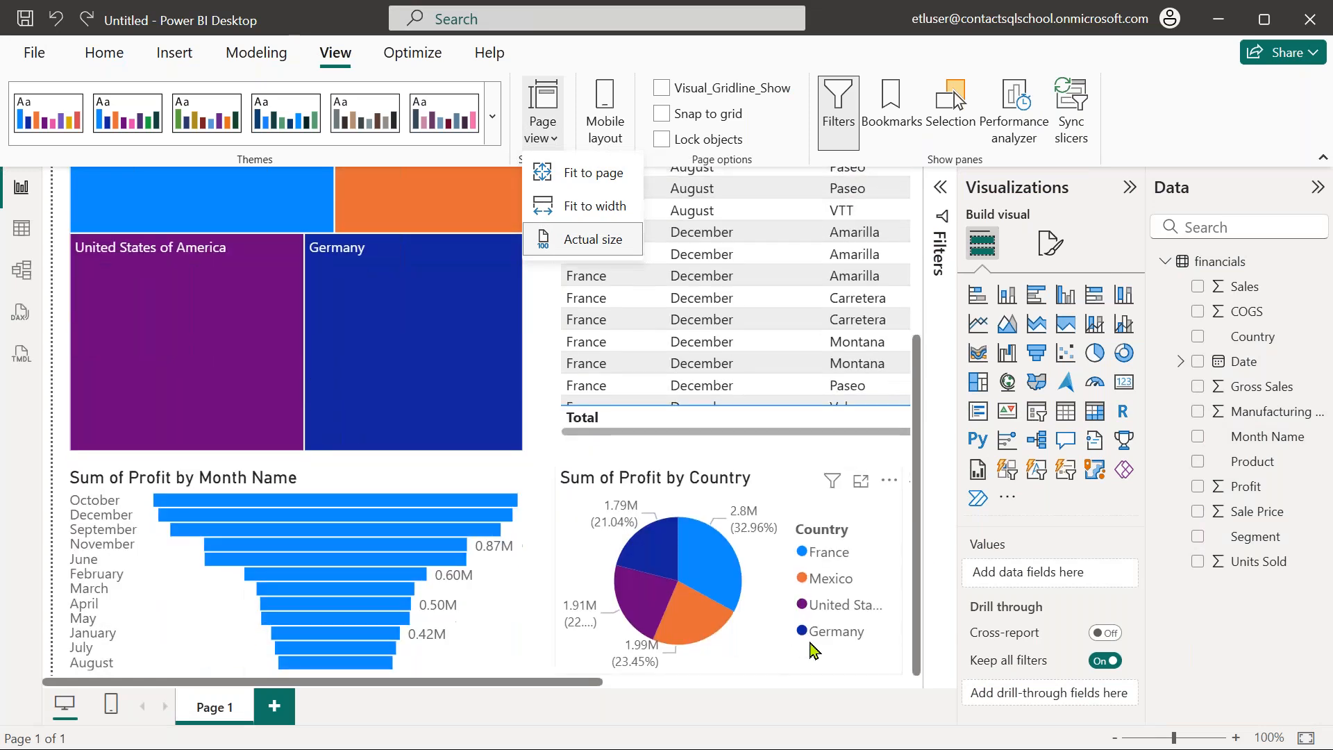
click(906, 570)
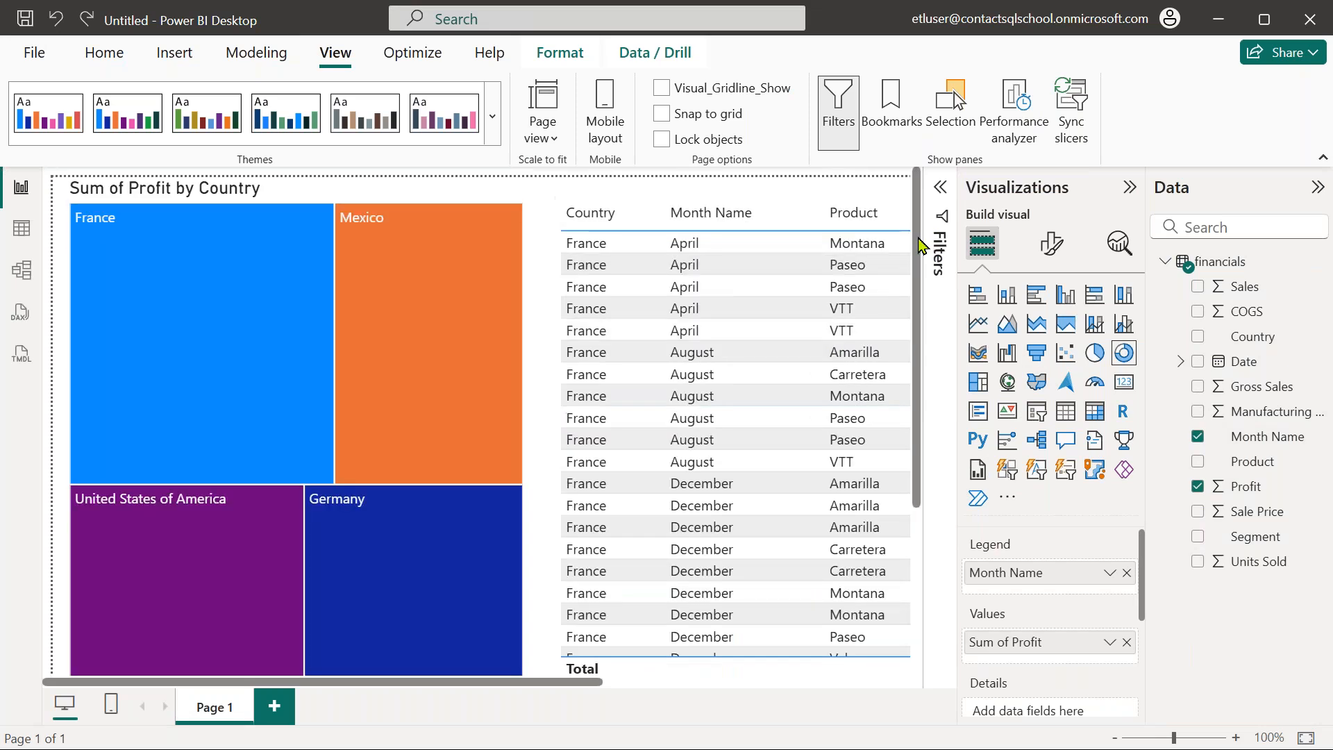
Add an empty stacked bar chart to the report page without altering the existing donut chart
drag(917, 268, 942, 243)
drag(488, 683, 865, 663)
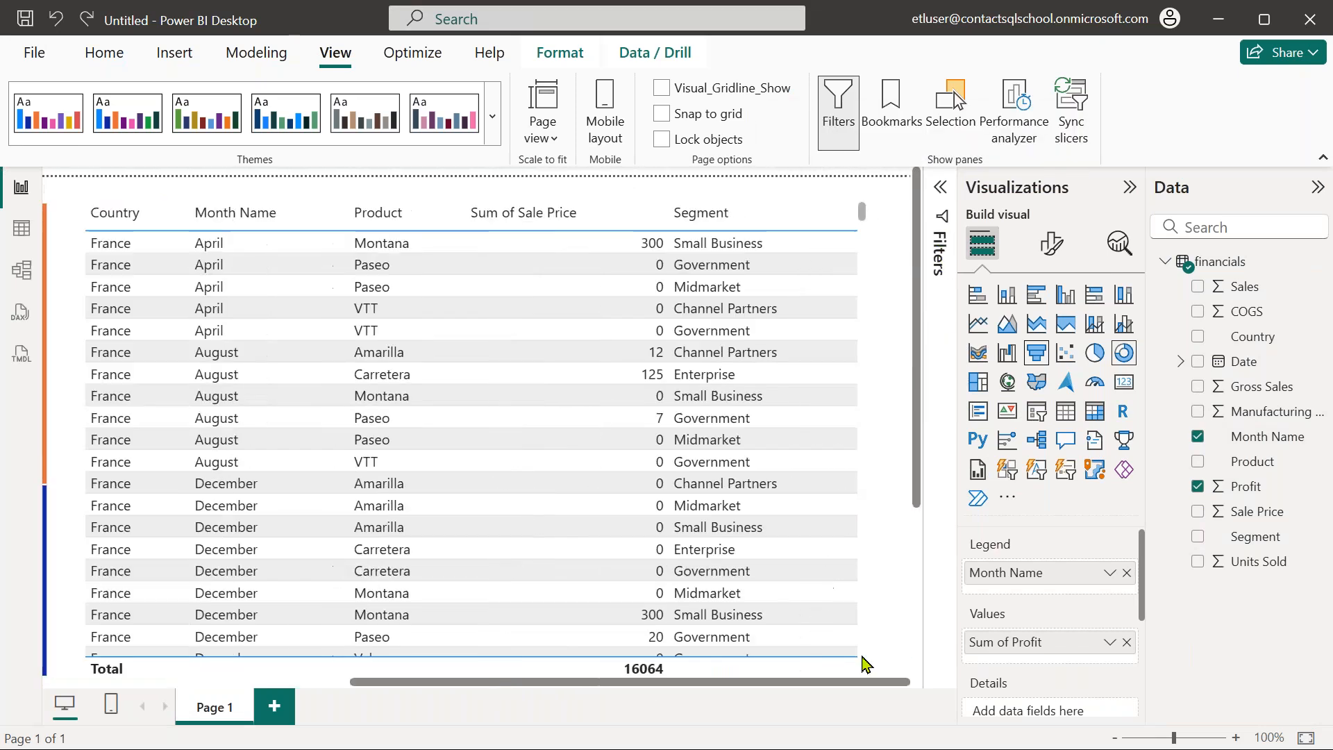
click(908, 539)
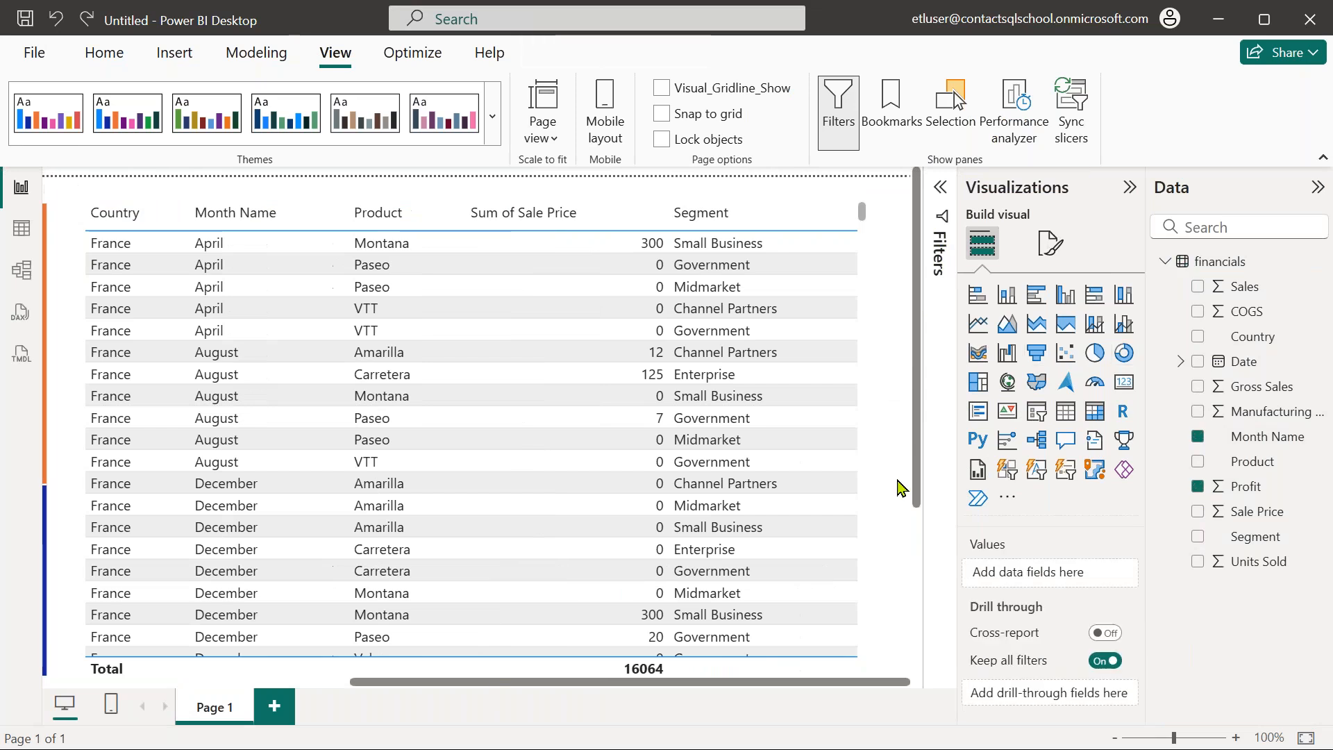
click(977, 299)
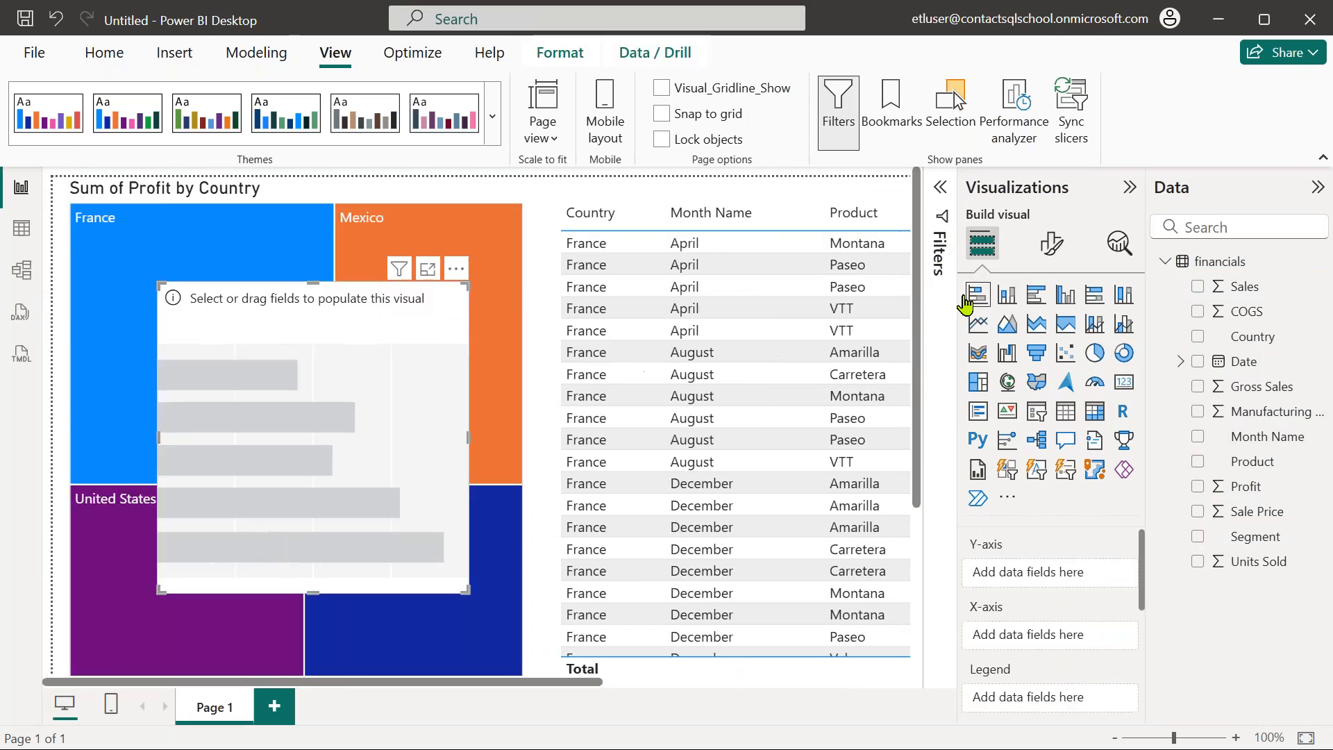
Move the empty bar chart to the page's lower-right corner over the donut chart's legend and shrink it to fit there
drag(298, 354, 742, 541)
scroll(742, 541, down, 4)
drag(733, 417, 738, 585)
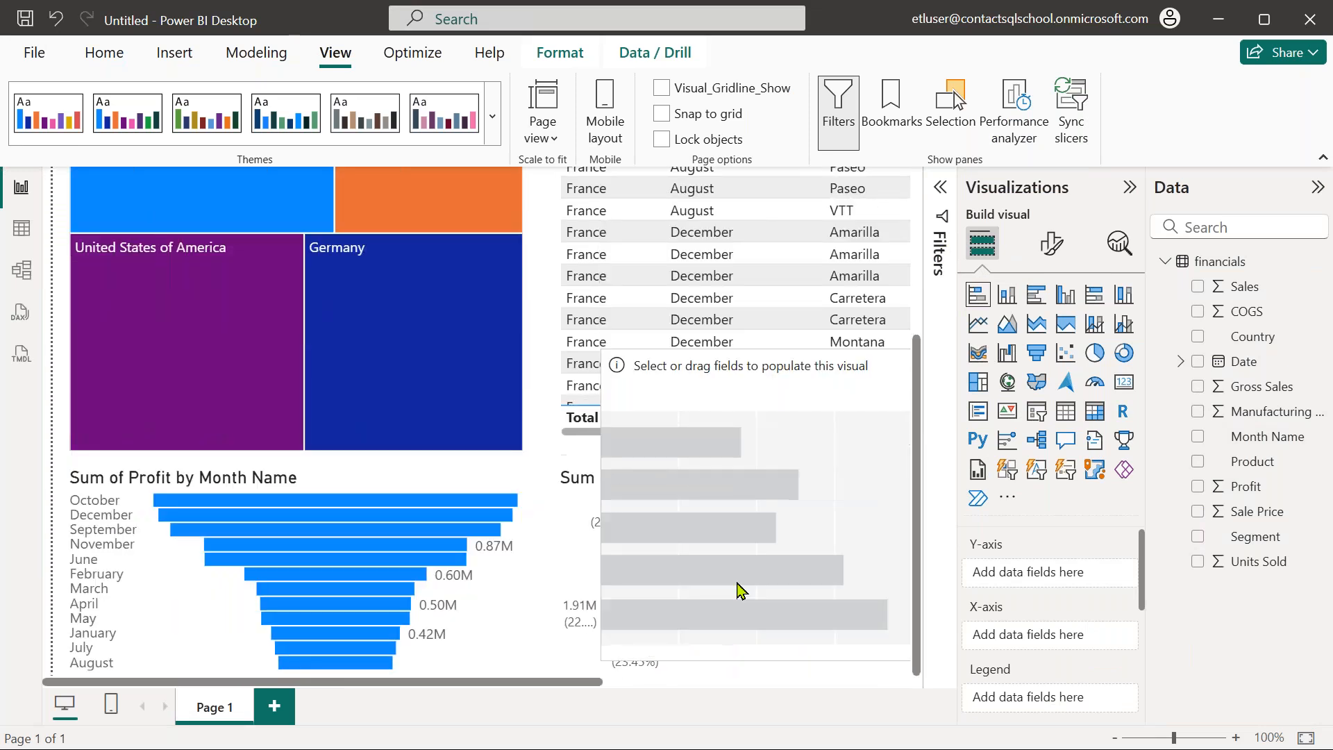
drag(698, 507, 902, 522)
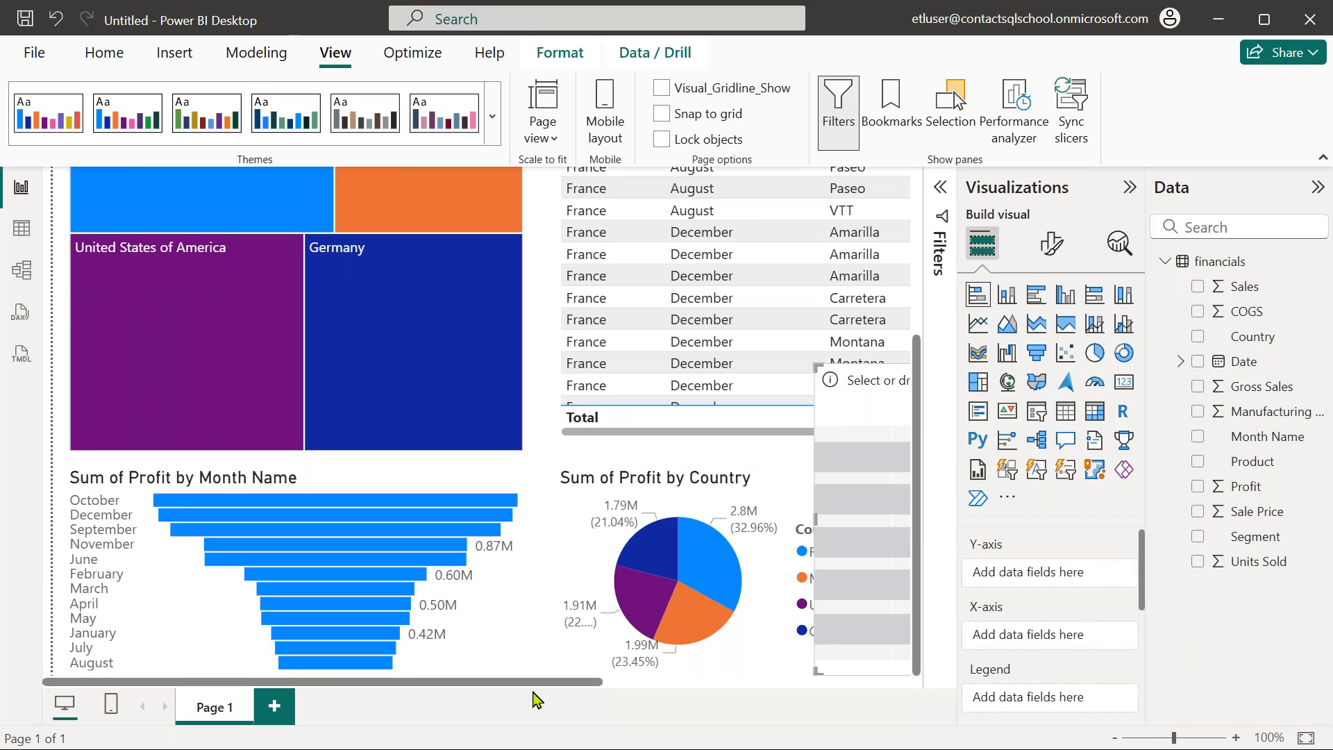
drag(539, 681, 886, 679)
drag(548, 500, 843, 496)
drag(613, 380, 865, 468)
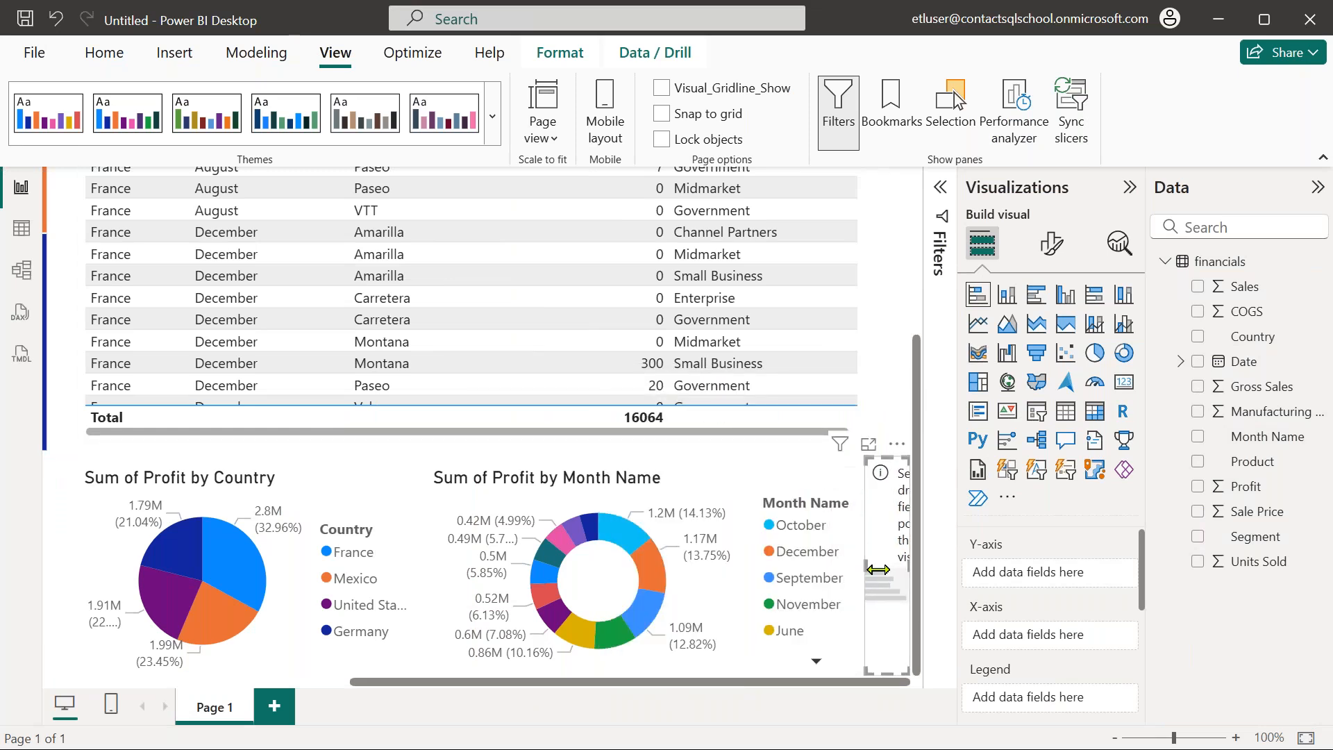
drag(854, 566, 722, 576)
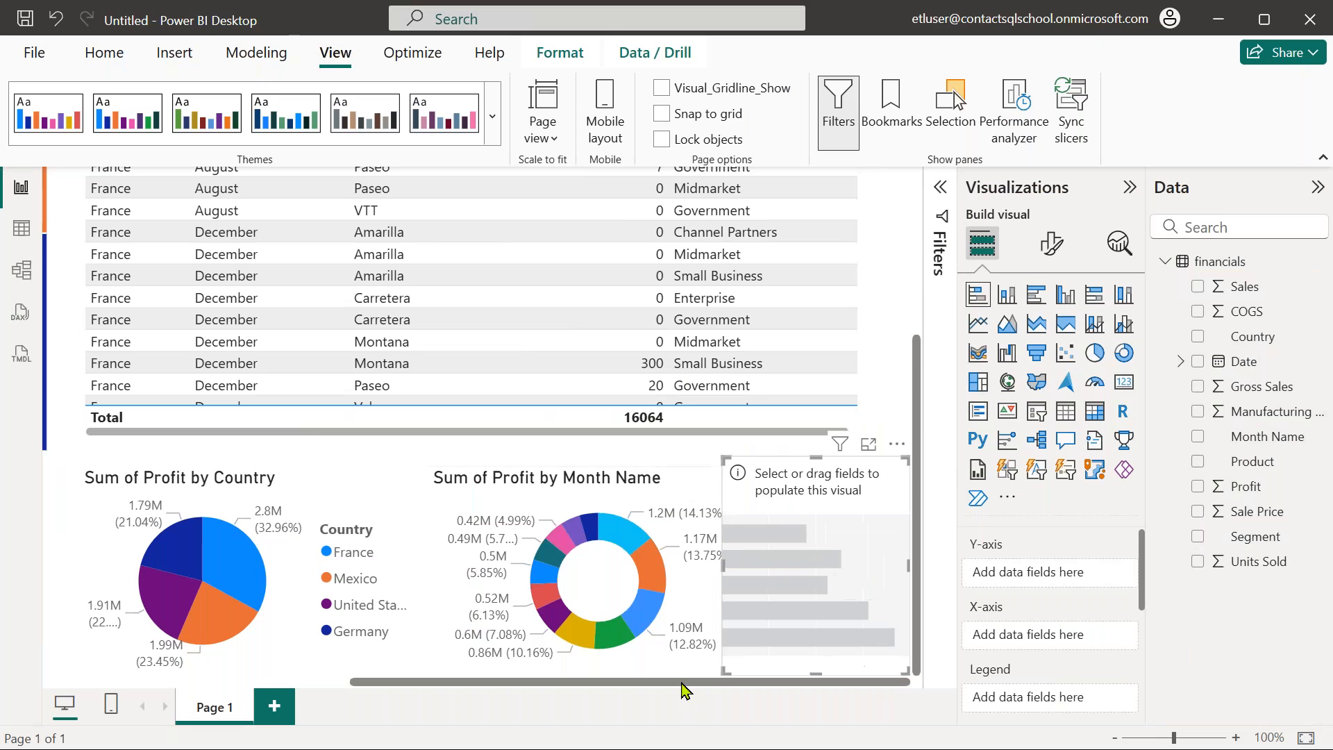
key(ctrl)
key(ctrl)
Set the report page's canvas type to Custom
click(896, 351)
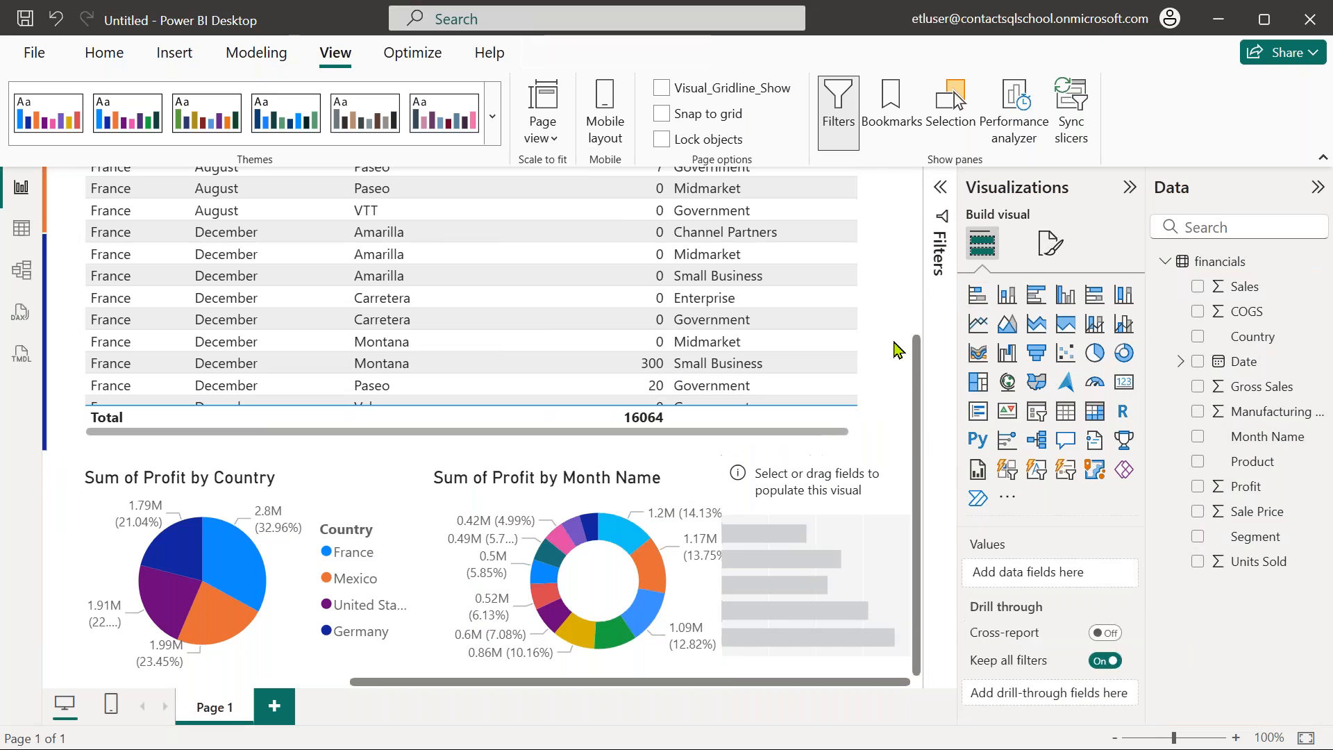
click(1048, 251)
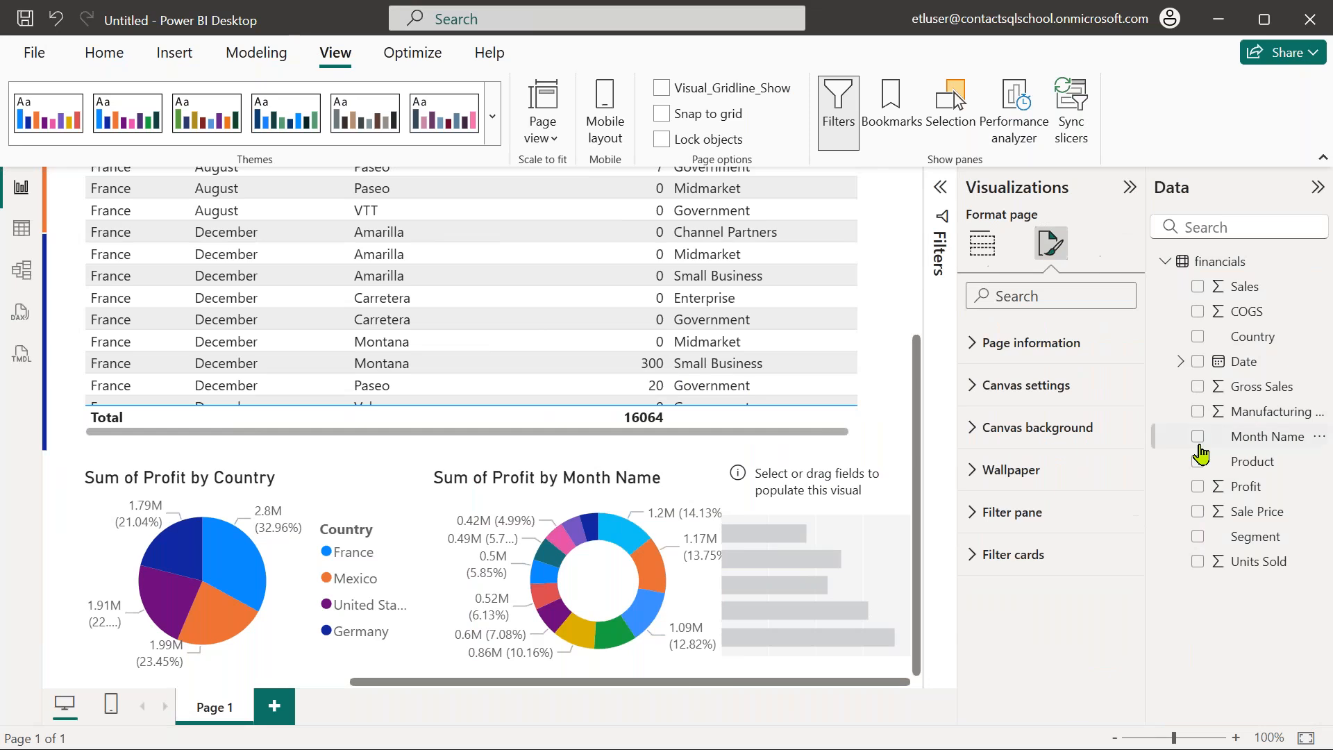
click(970, 390)
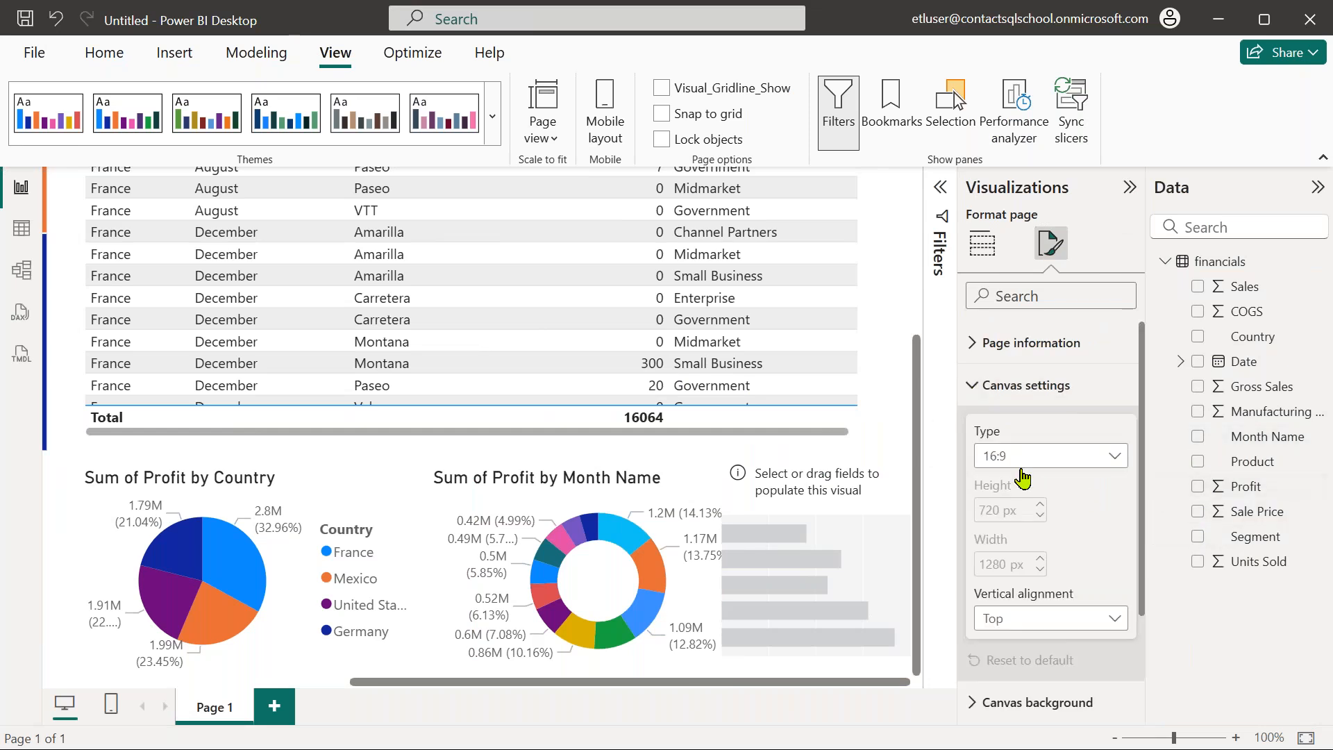
click(998, 470)
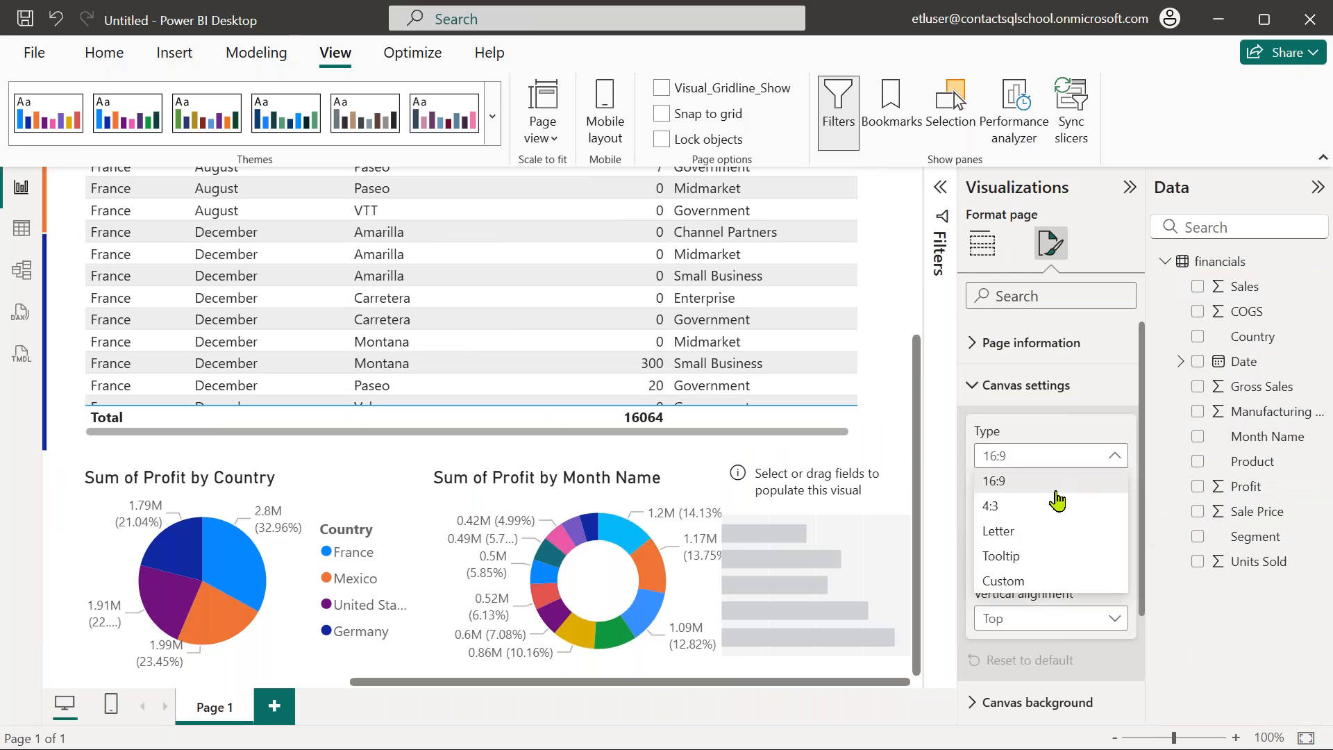
click(1045, 580)
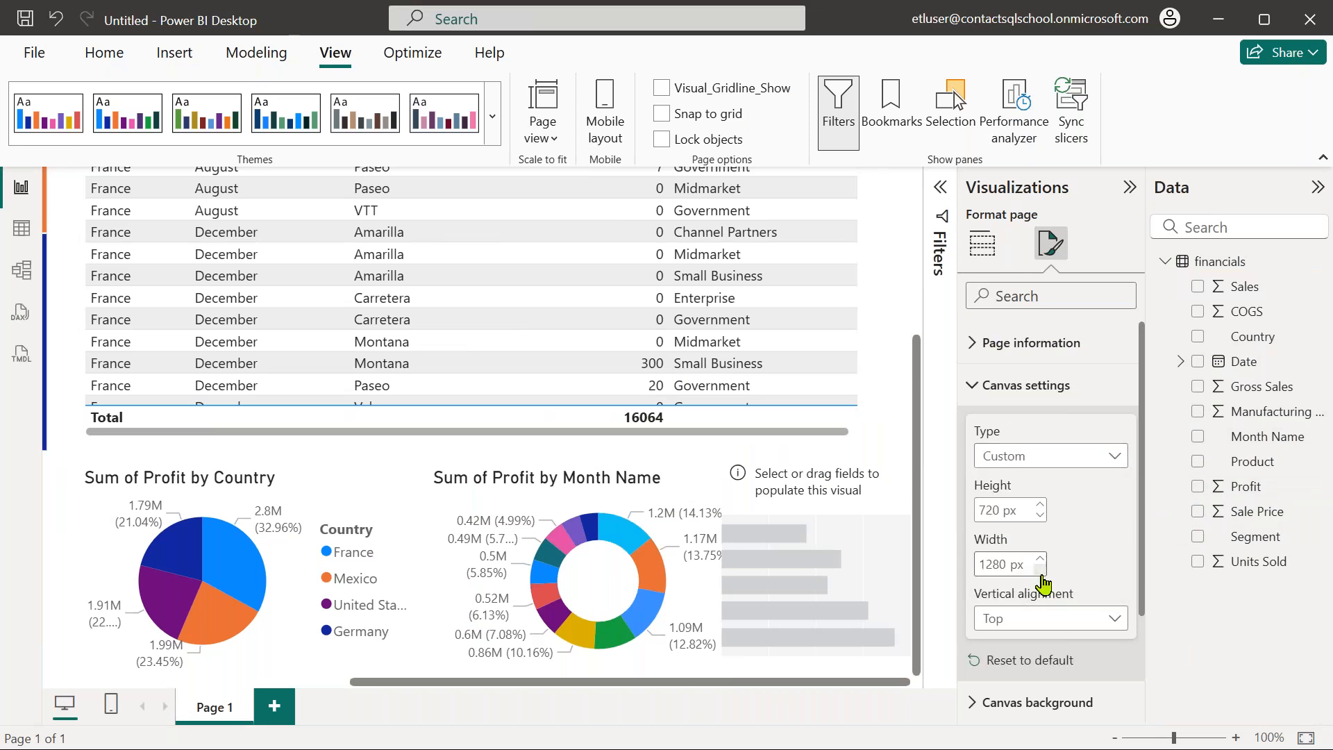
Set the custom canvas height to 1000 px and the width to 1291 px
click(1040, 504)
click(1040, 504)
click(1040, 504)
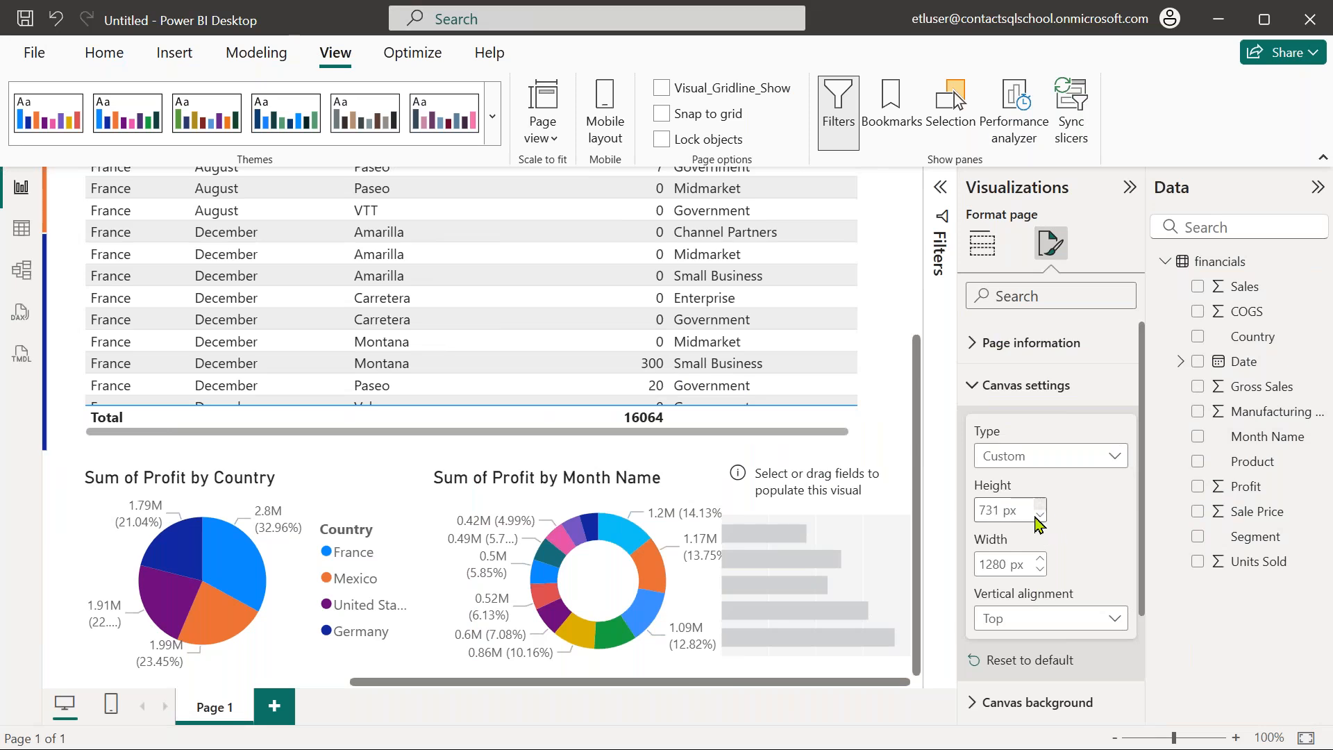
click(1040, 559)
drag(1003, 511, 965, 518)
text(1000)
Move the empty bar chart into the new space below the funnel chart and widen it
scroll(906, 424, down, 4)
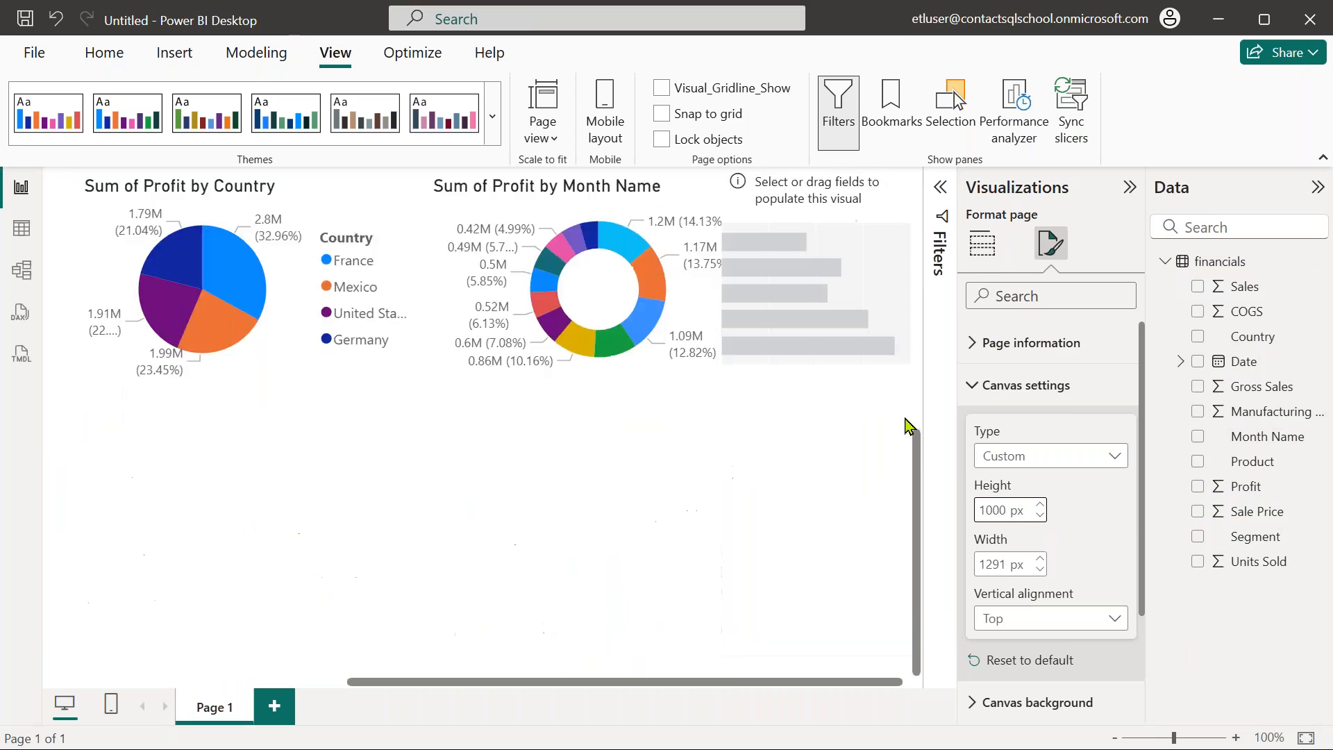
drag(807, 386, 86, 525)
click(371, 694)
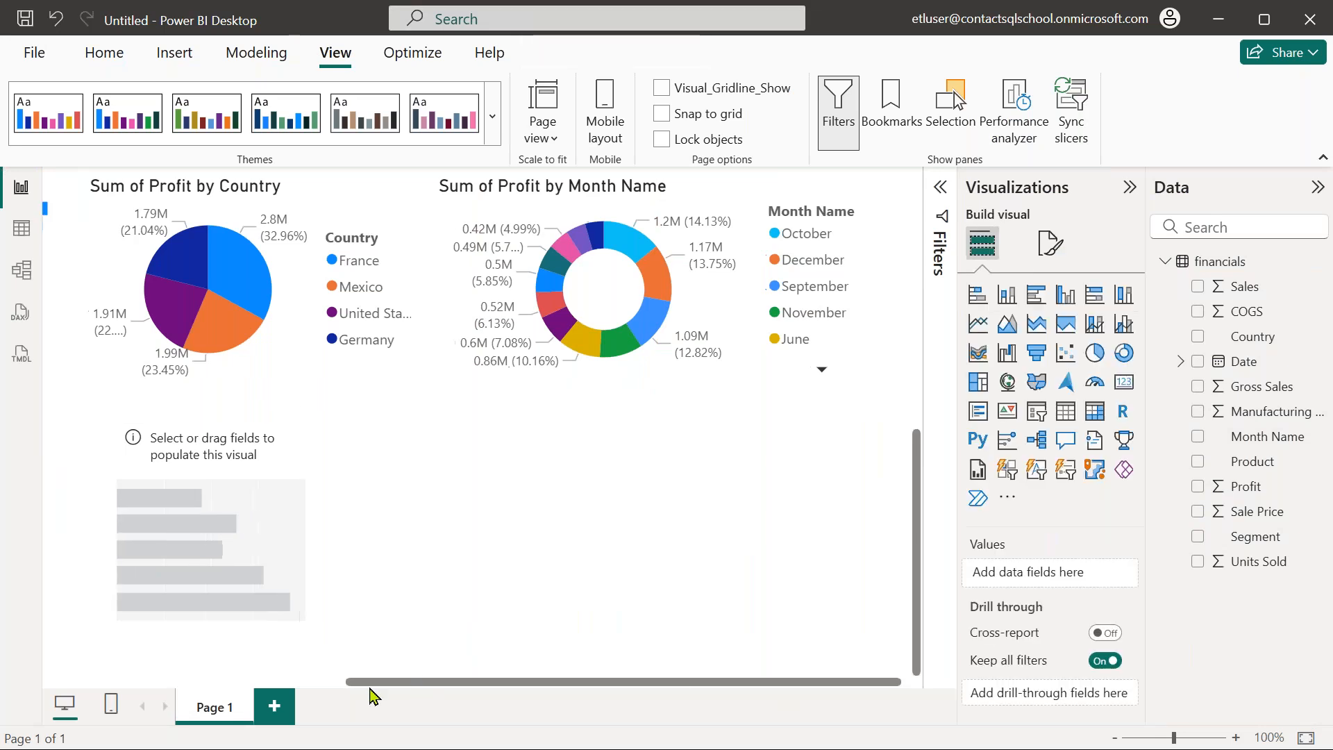
drag(369, 688, 202, 686)
drag(639, 526, 145, 542)
drag(218, 684, 188, 681)
drag(202, 557, 214, 580)
drag(261, 645, 441, 649)
Fill the stacked bar chart with Profit by Country, using Month Name as the legend
click(1198, 337)
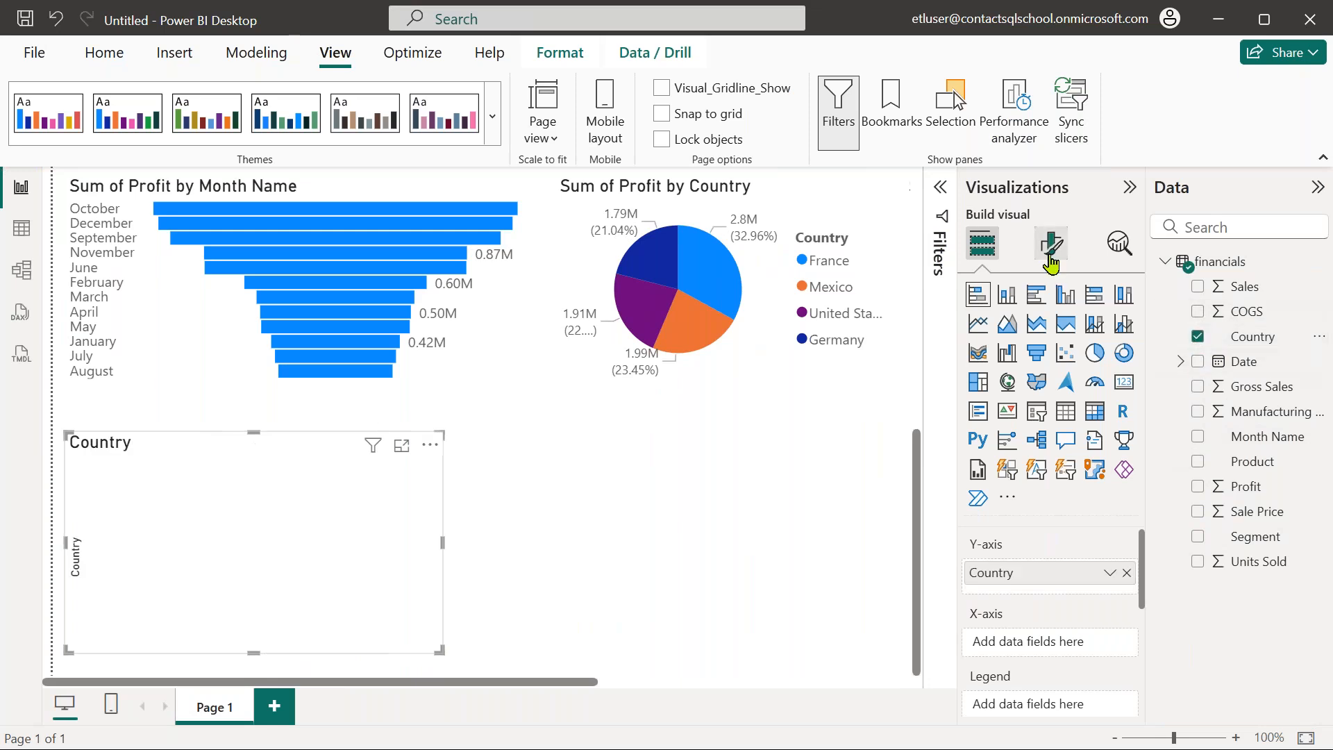
click(1198, 436)
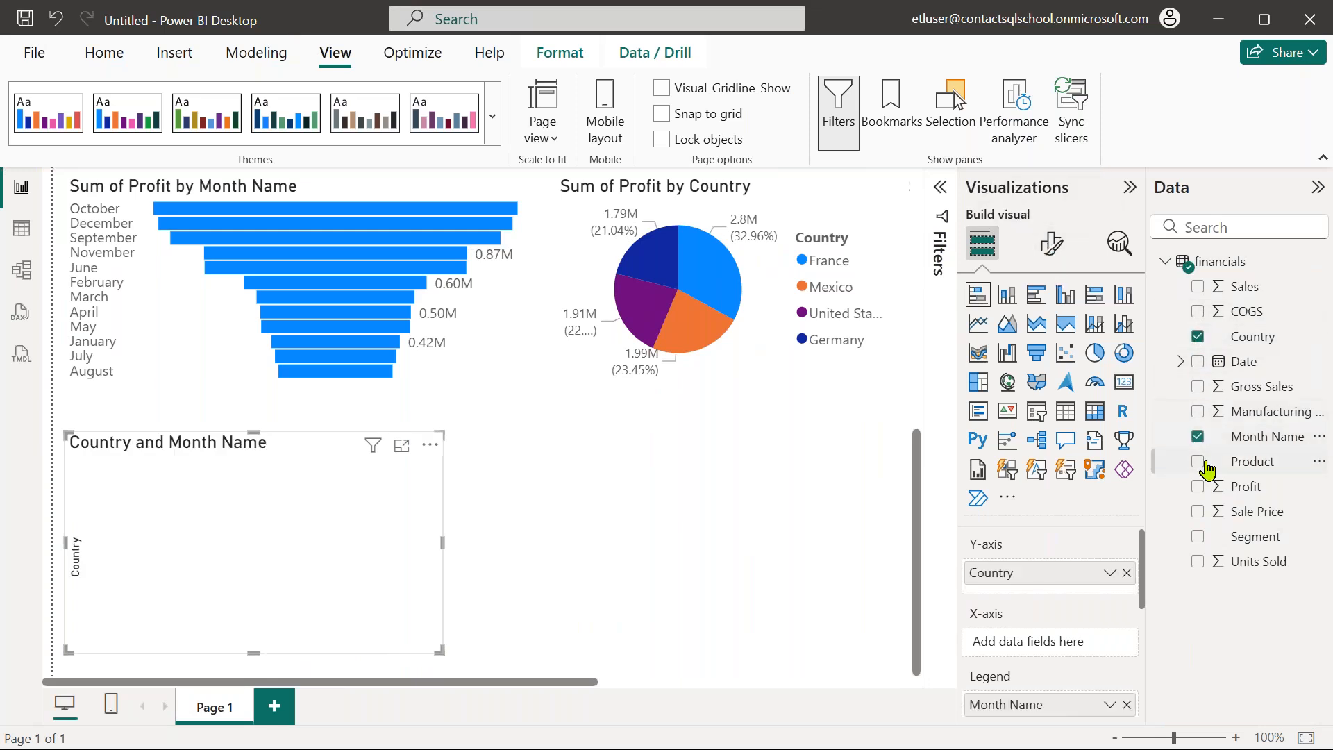
click(1199, 488)
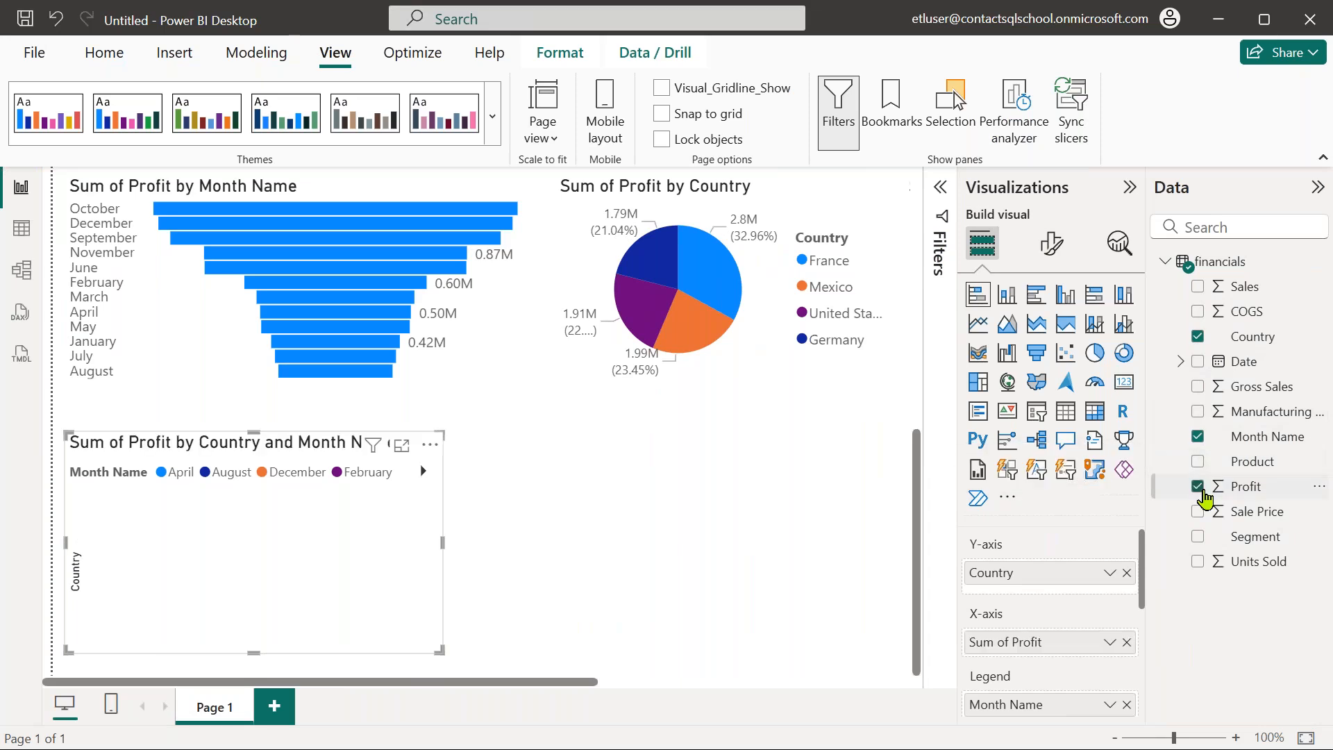
click(841, 454)
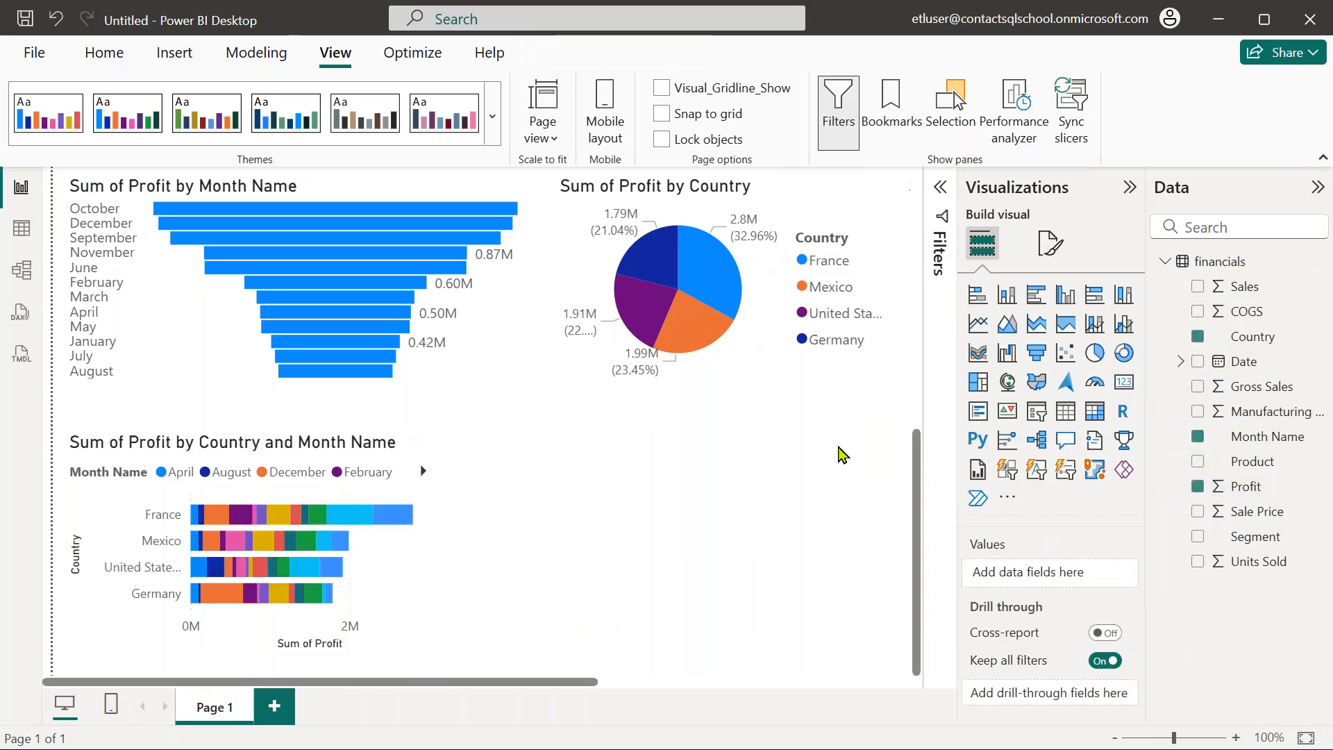
Review the page information and the custom canvas size in the page formatting options
click(773, 465)
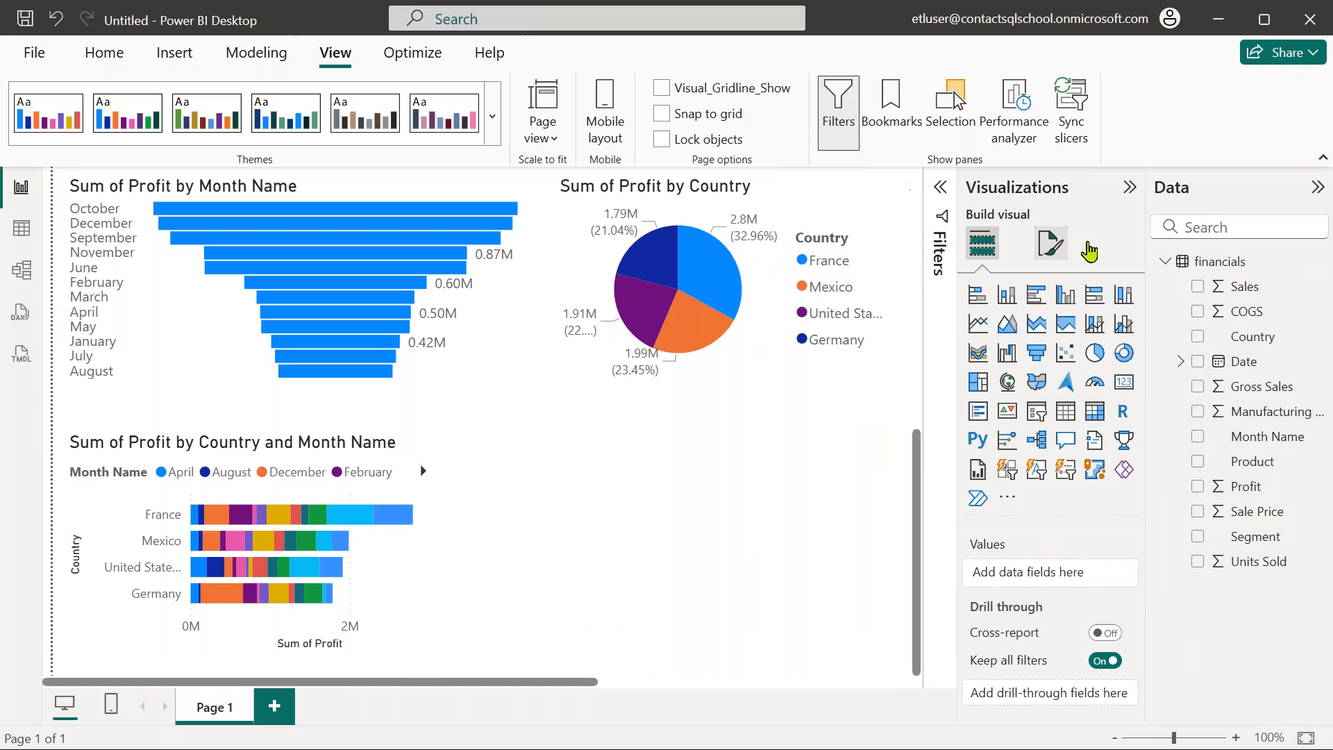
click(1051, 243)
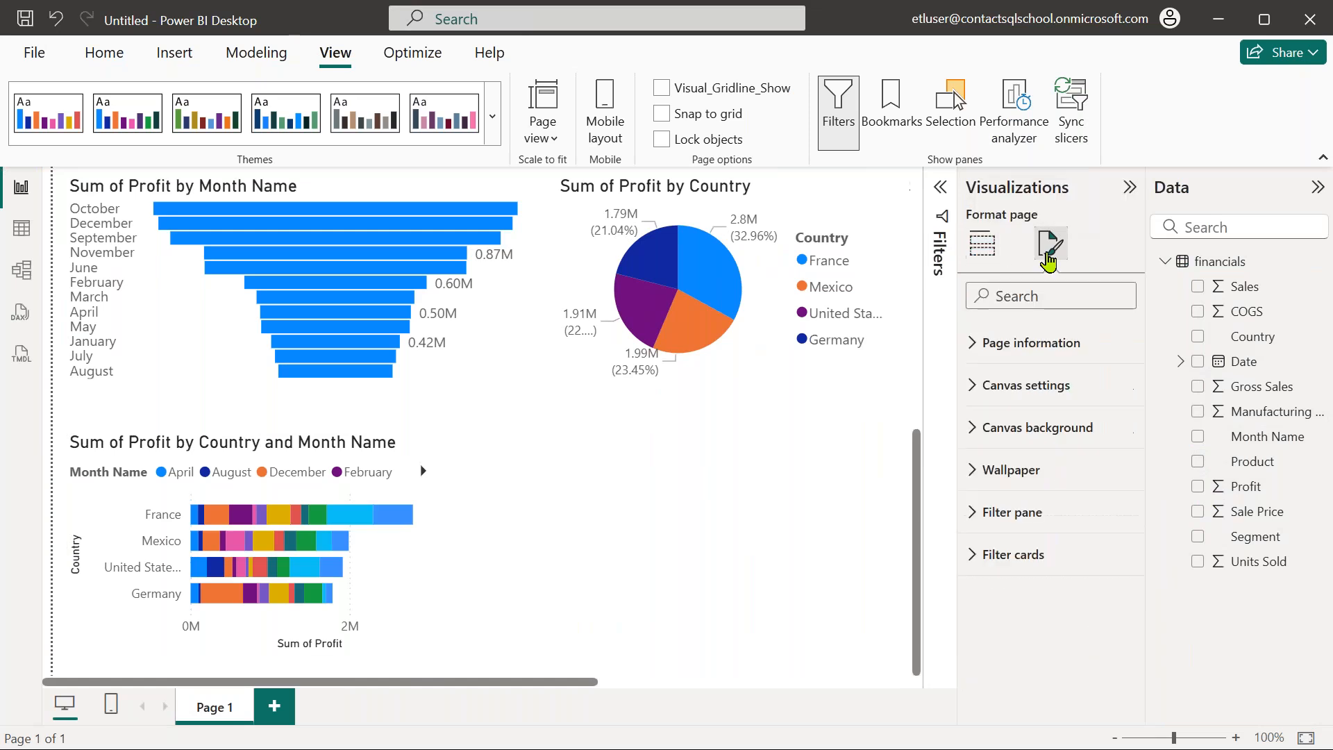
click(1026, 347)
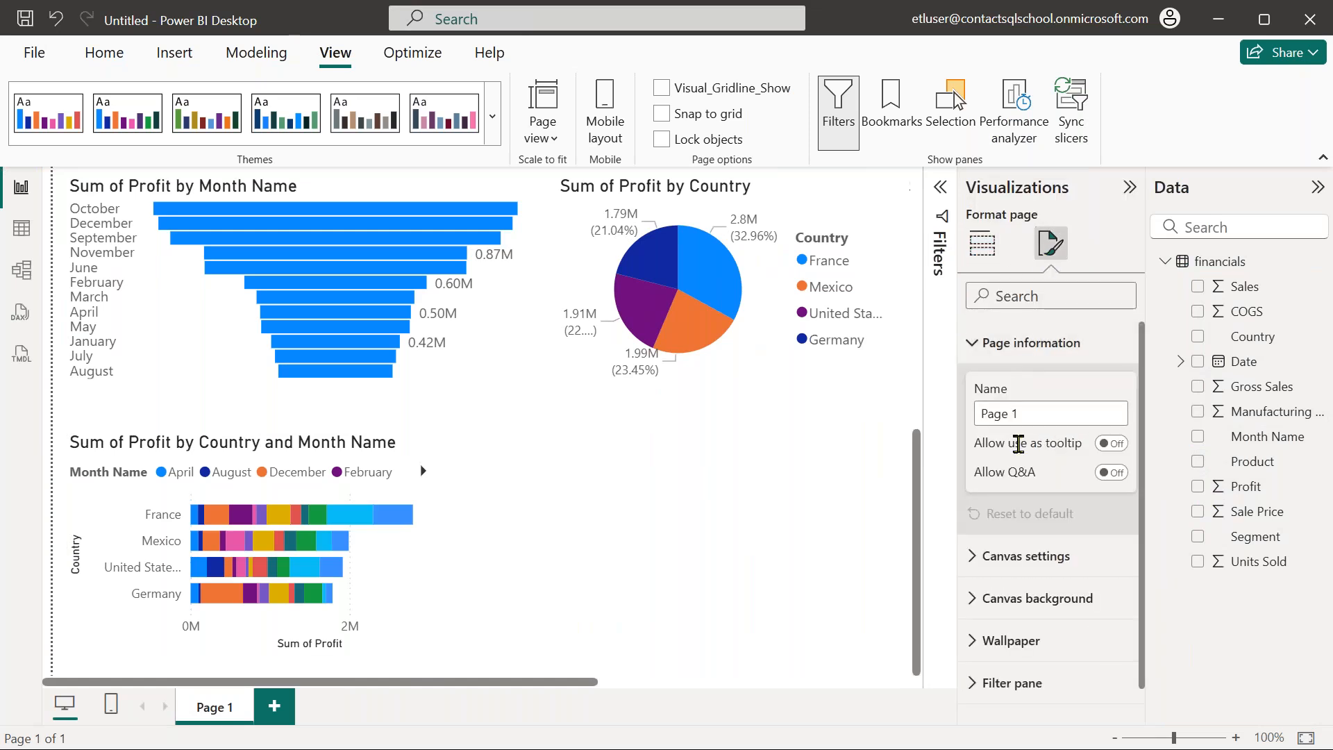
click(1090, 553)
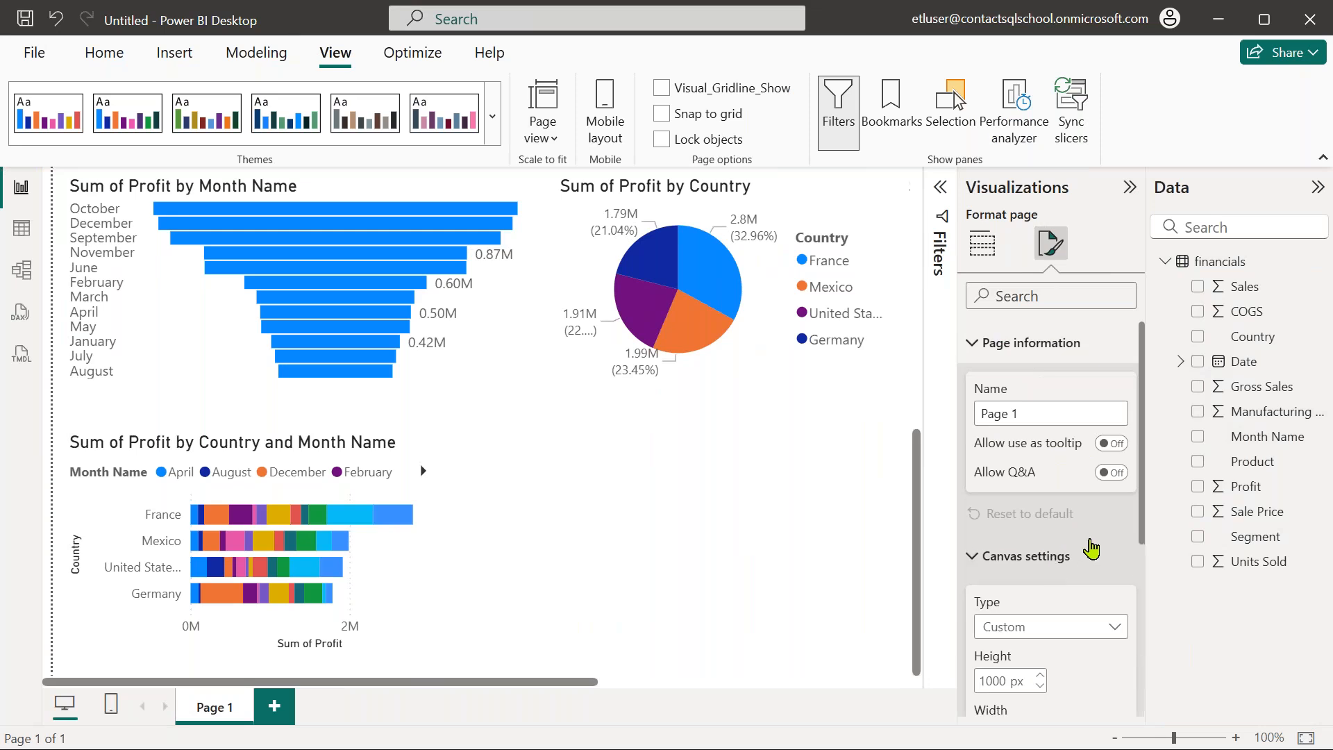
scroll(1083, 545, down, 3)
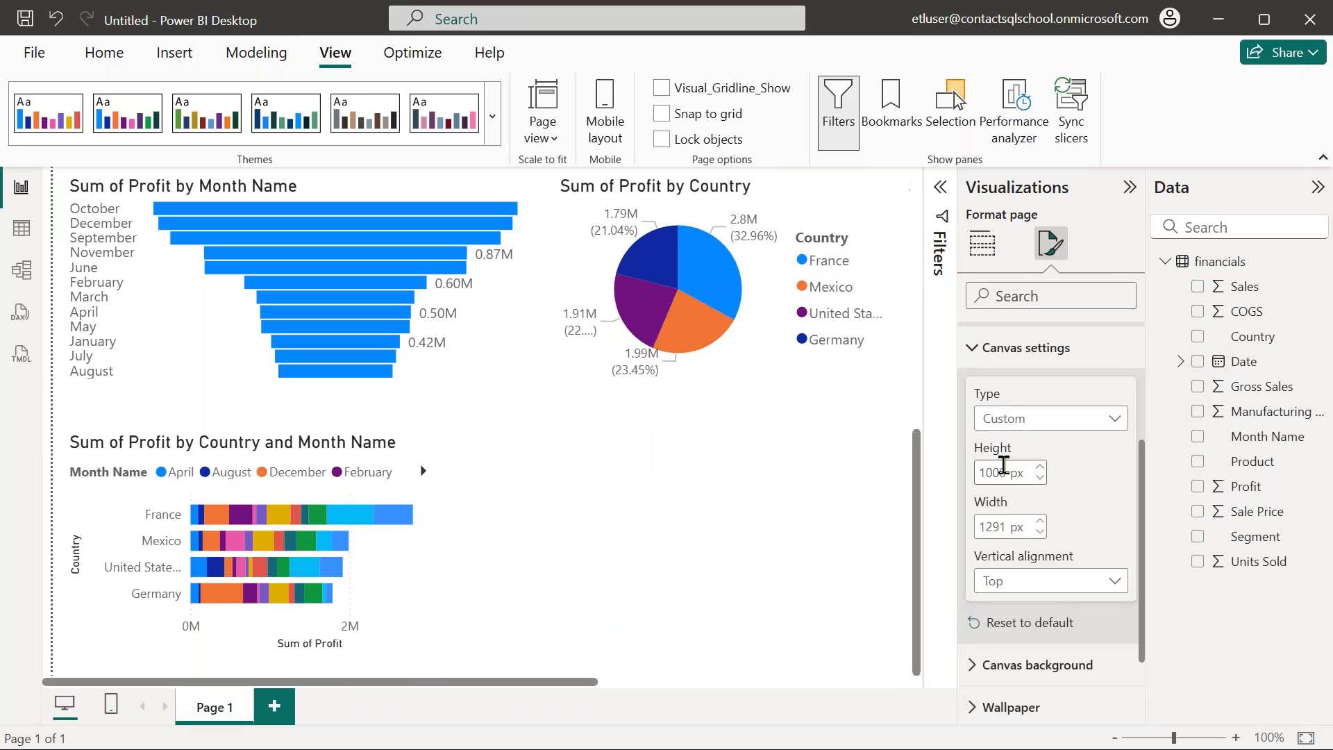
Look over the whole enlarged page to check the layout of its visuals and the free space
drag(505, 687, 681, 683)
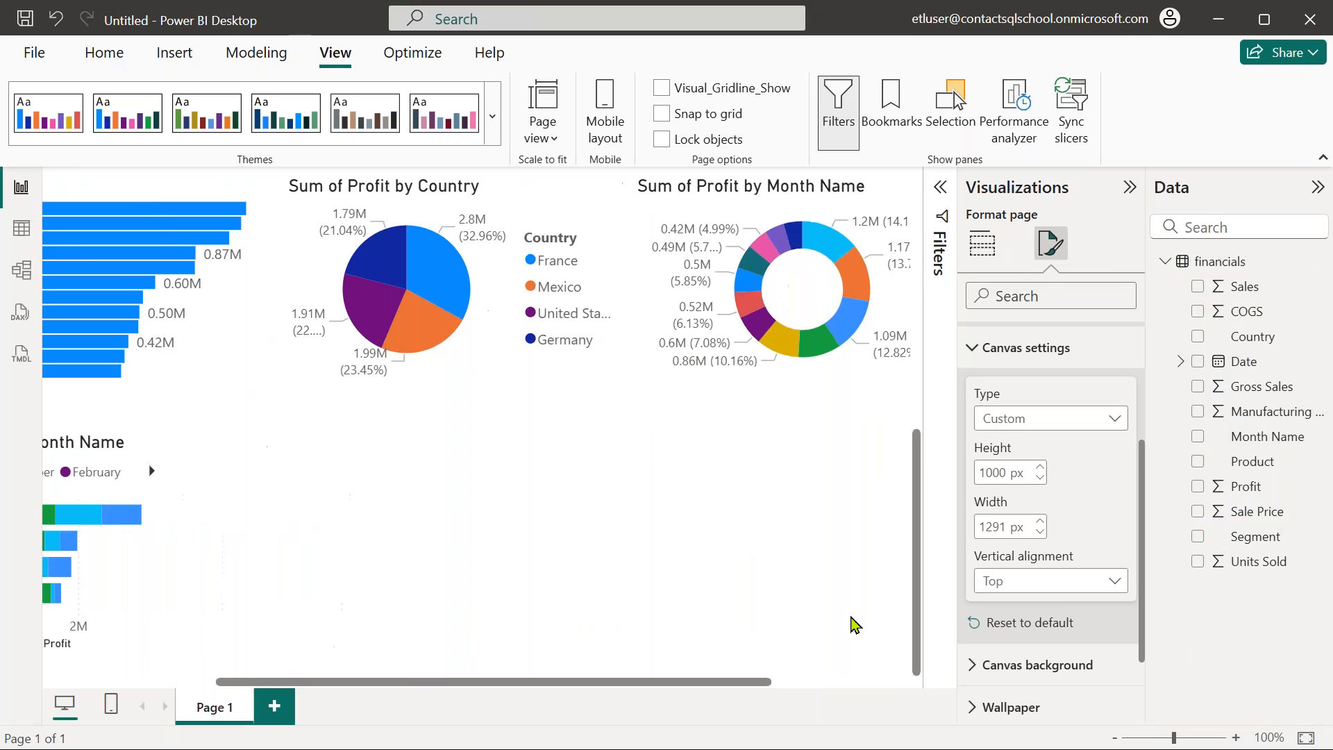
scroll(868, 575, up, 5)
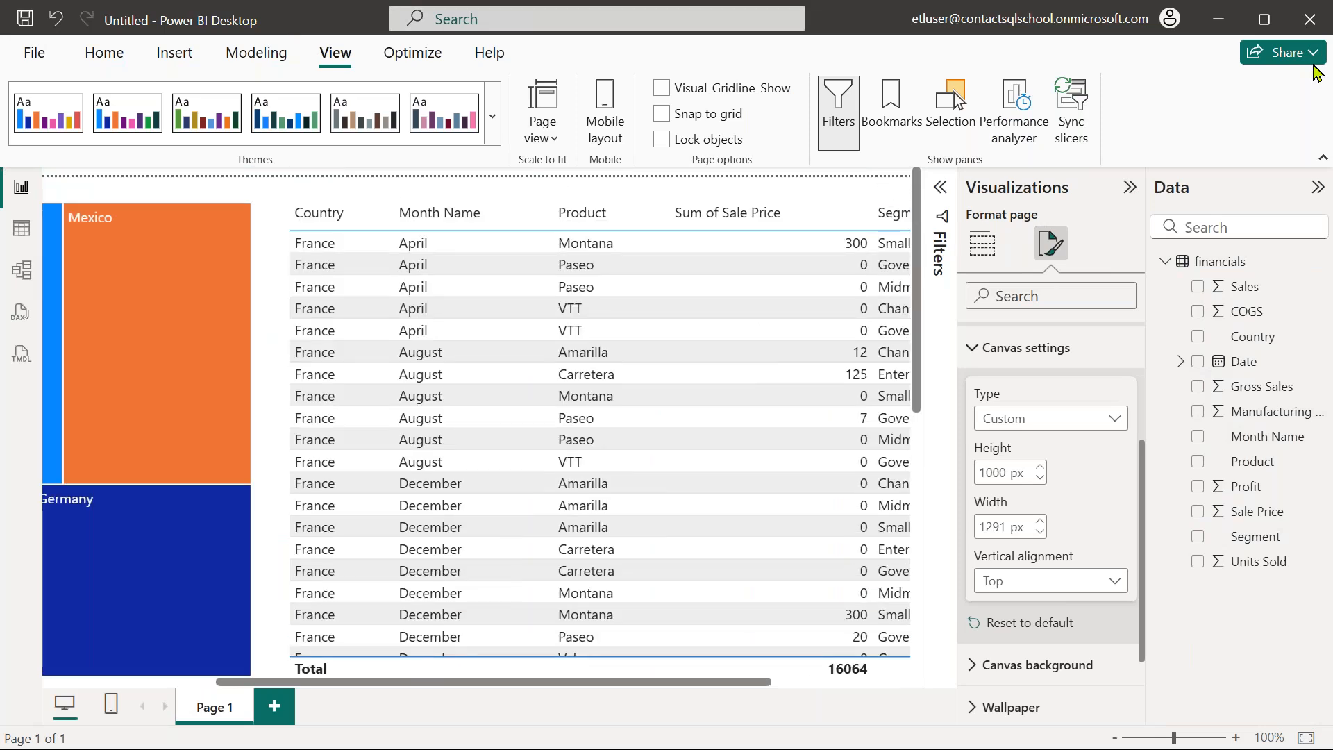
scroll(747, 506, down, 6)
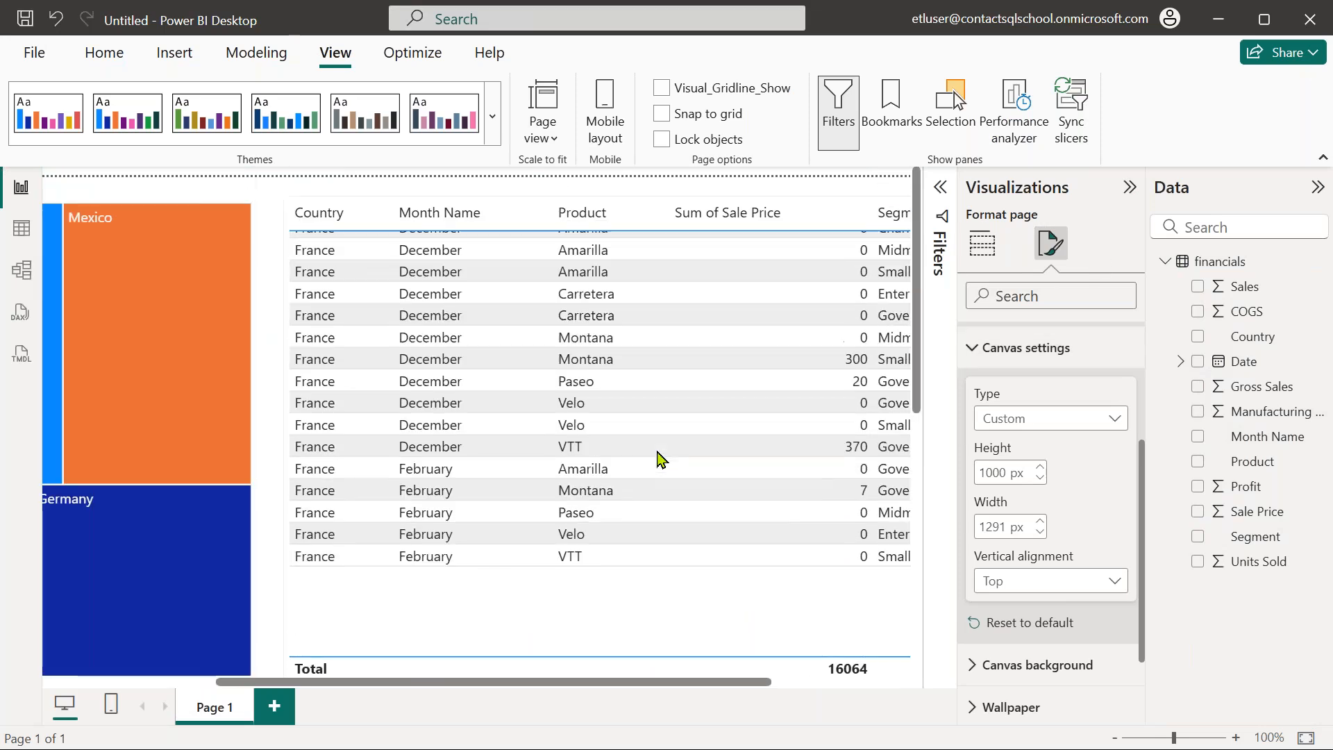
drag(918, 353, 927, 629)
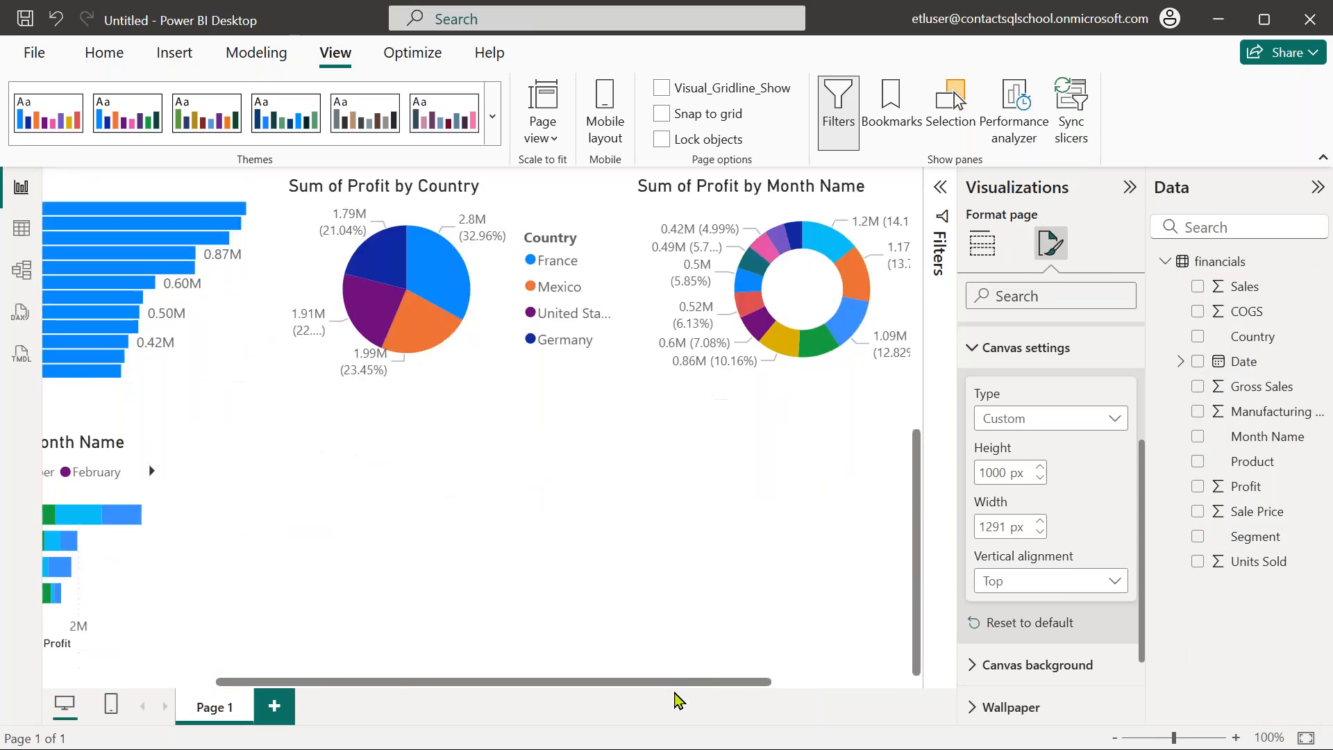
drag(693, 684, 479, 694)
drag(574, 683, 563, 665)
scroll(745, 481, up, 7)
scroll(744, 486, up, 1)
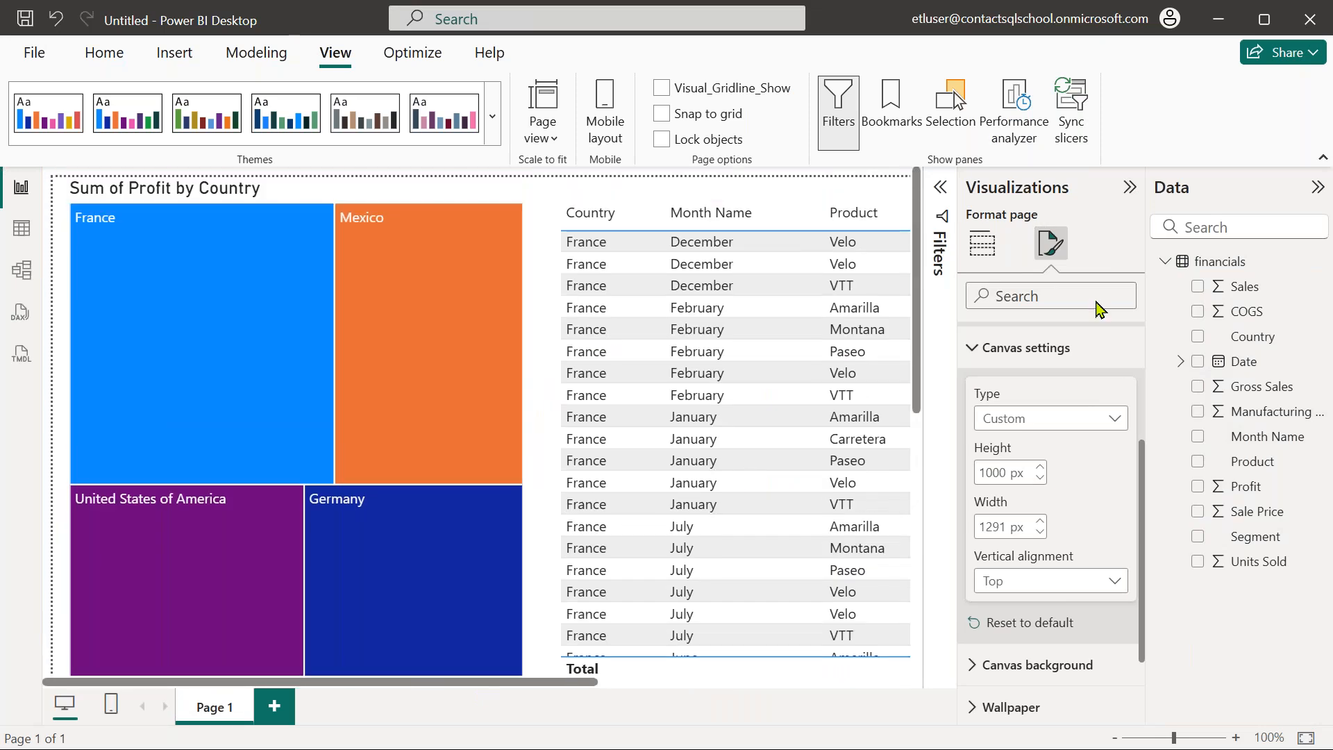